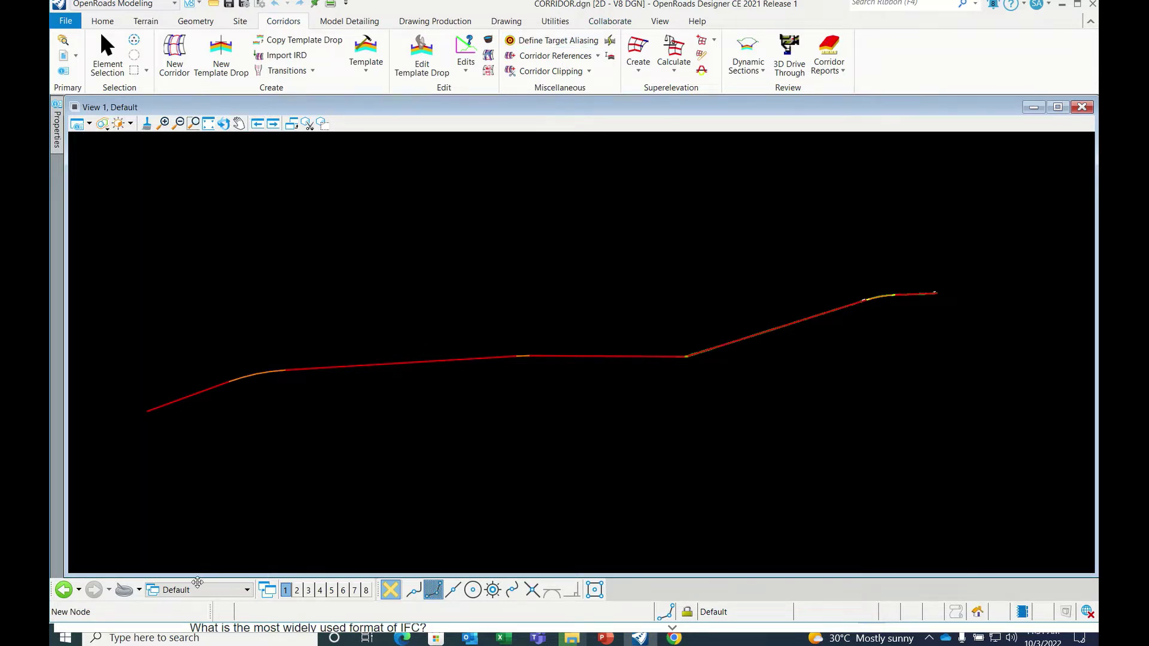
Switch the view group to Default-3D Views to show the corridor's 3D model.
left_click(195, 591)
left_click(198, 548)
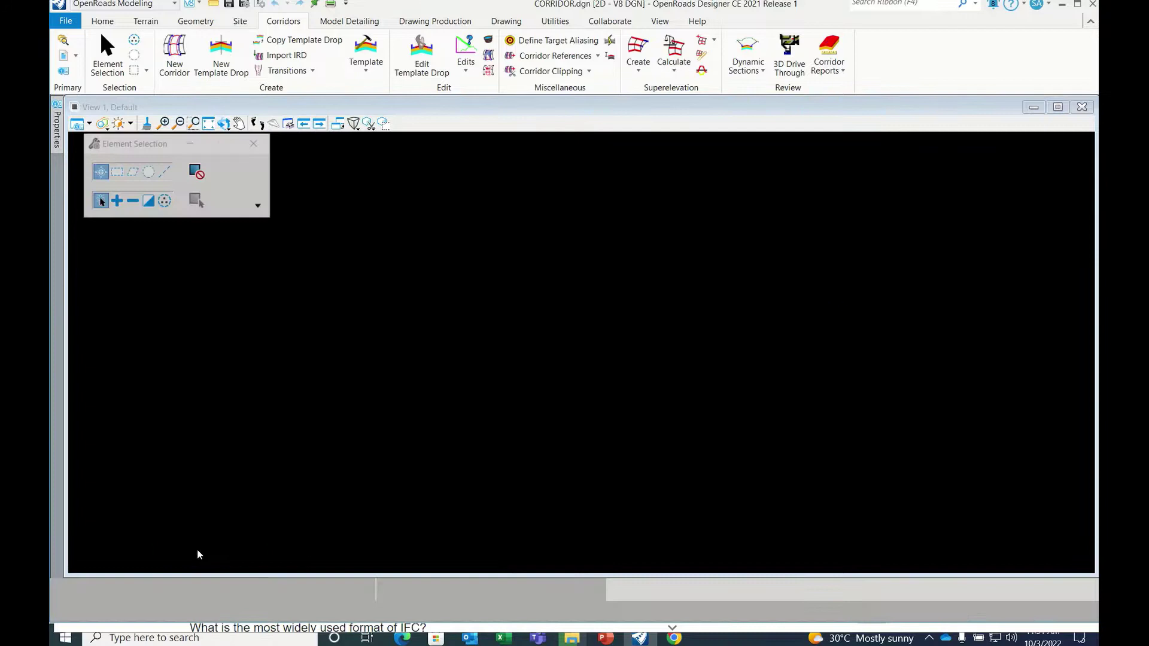
scroll(762, 424, "down", 3)
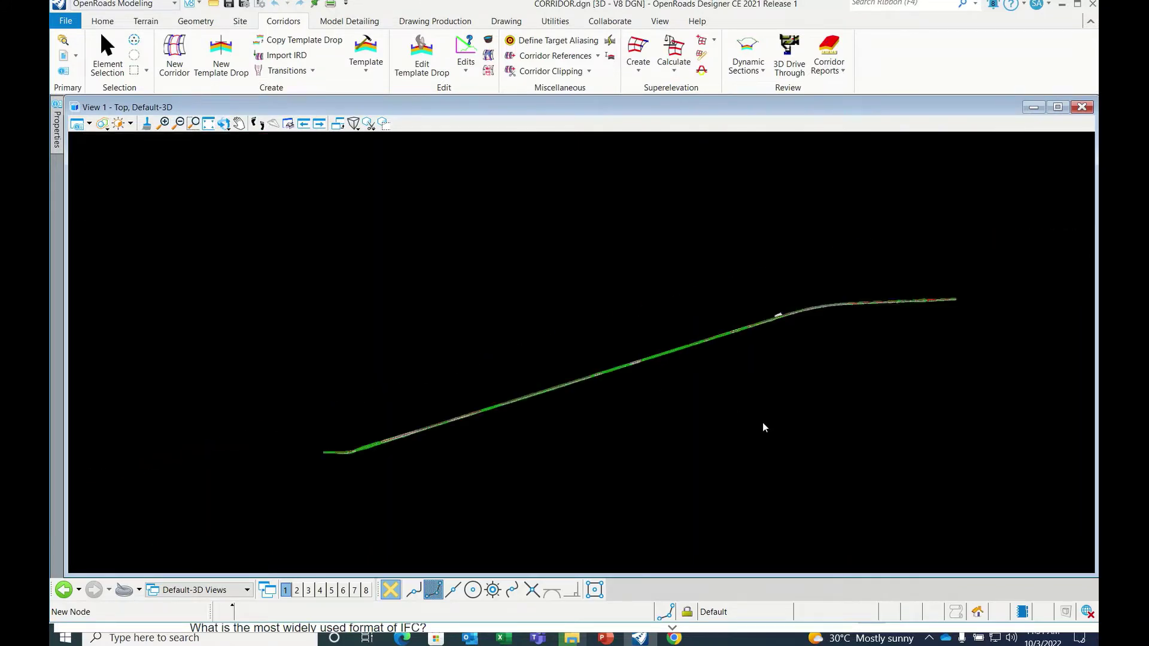
scroll(403, 451, "up", 5)
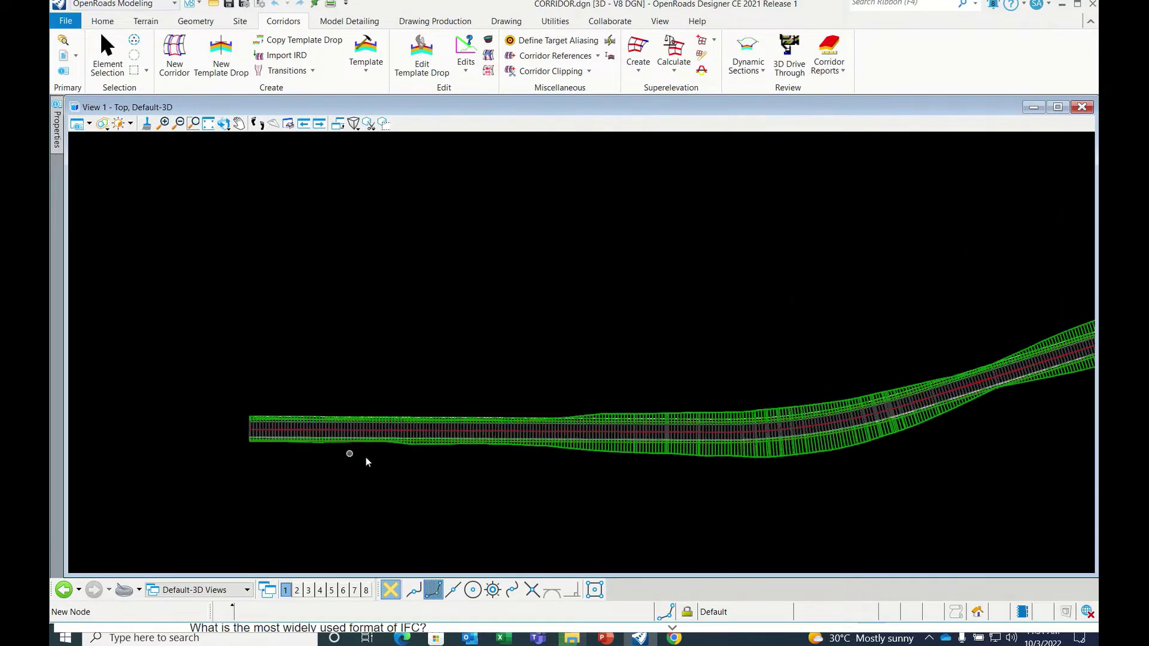
scroll(393, 425, "up", 1)
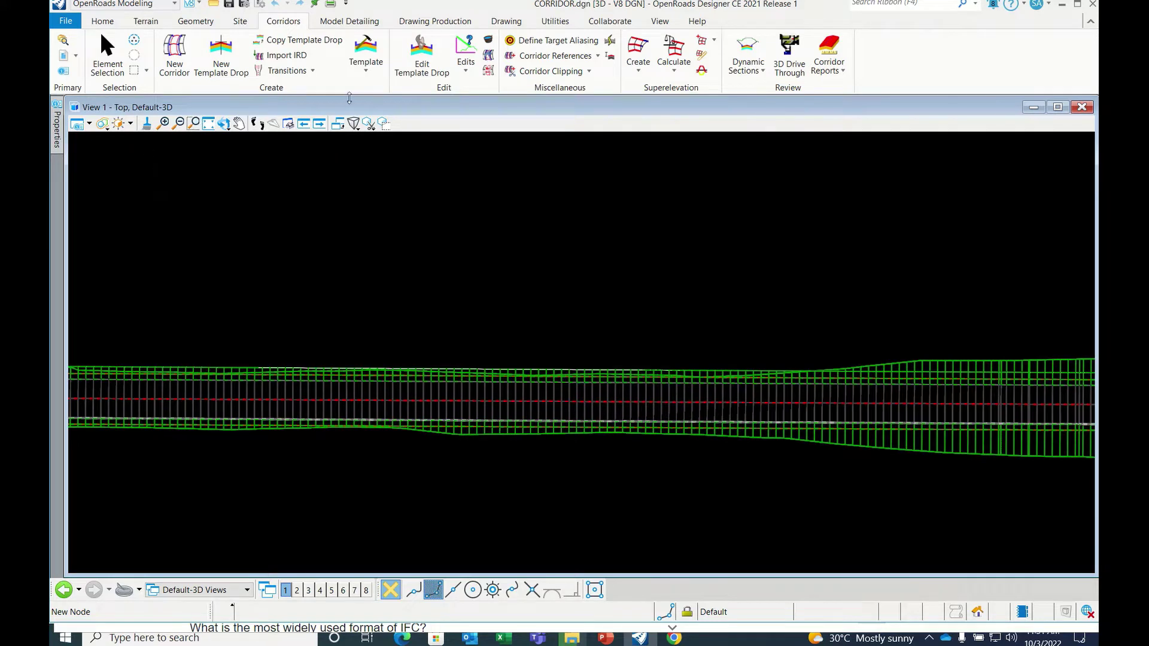
In Level Display, set the mode to Global Display and turn all levels off.
left_click(103, 22)
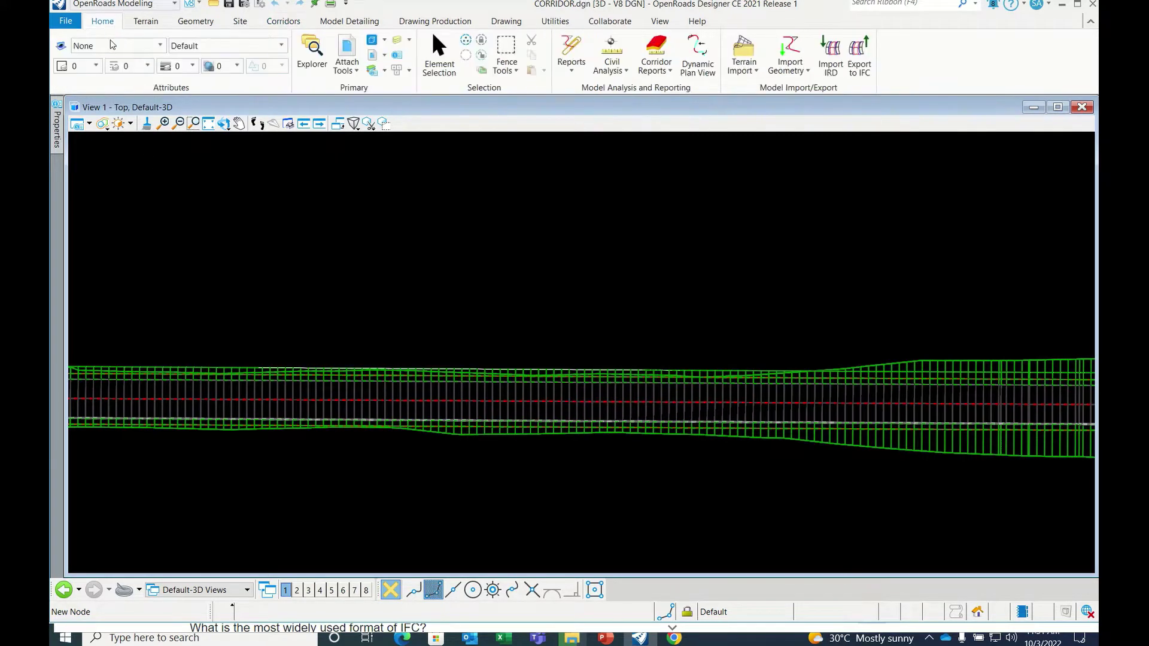
left_click(397, 41)
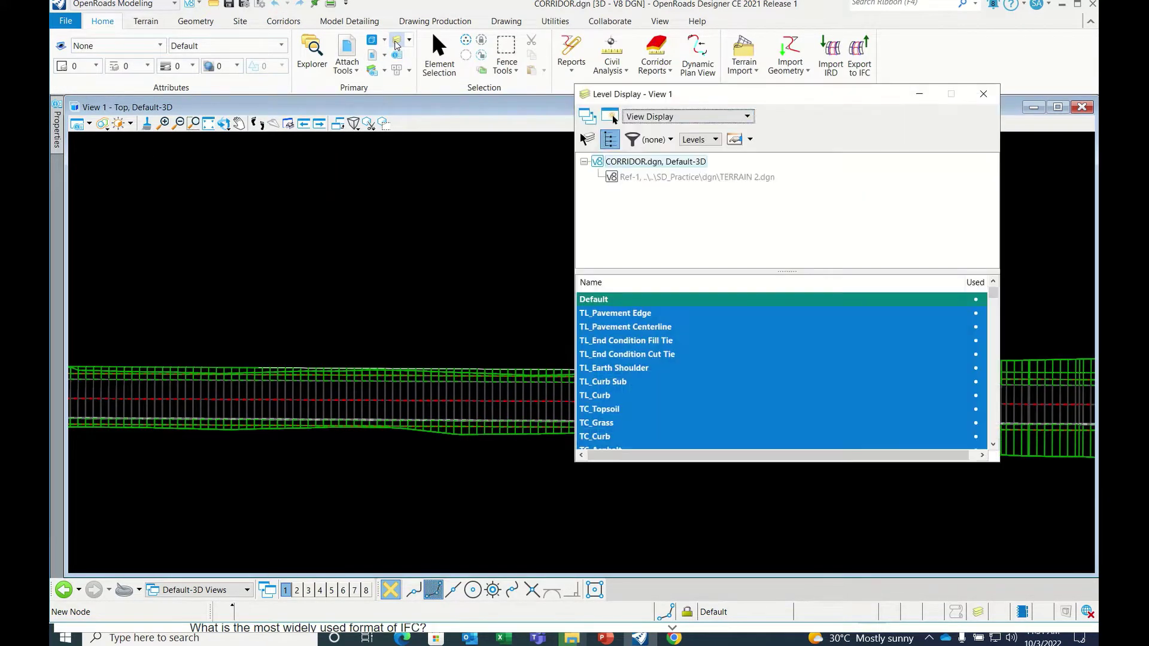
left_click(659, 118)
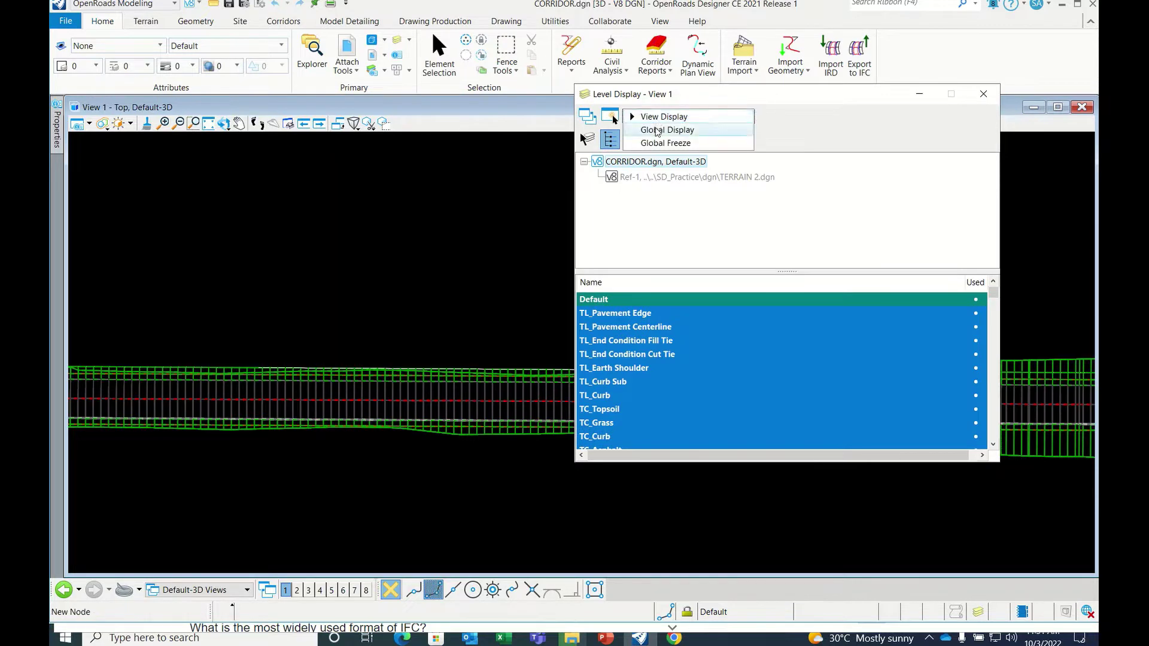
left_click(657, 131)
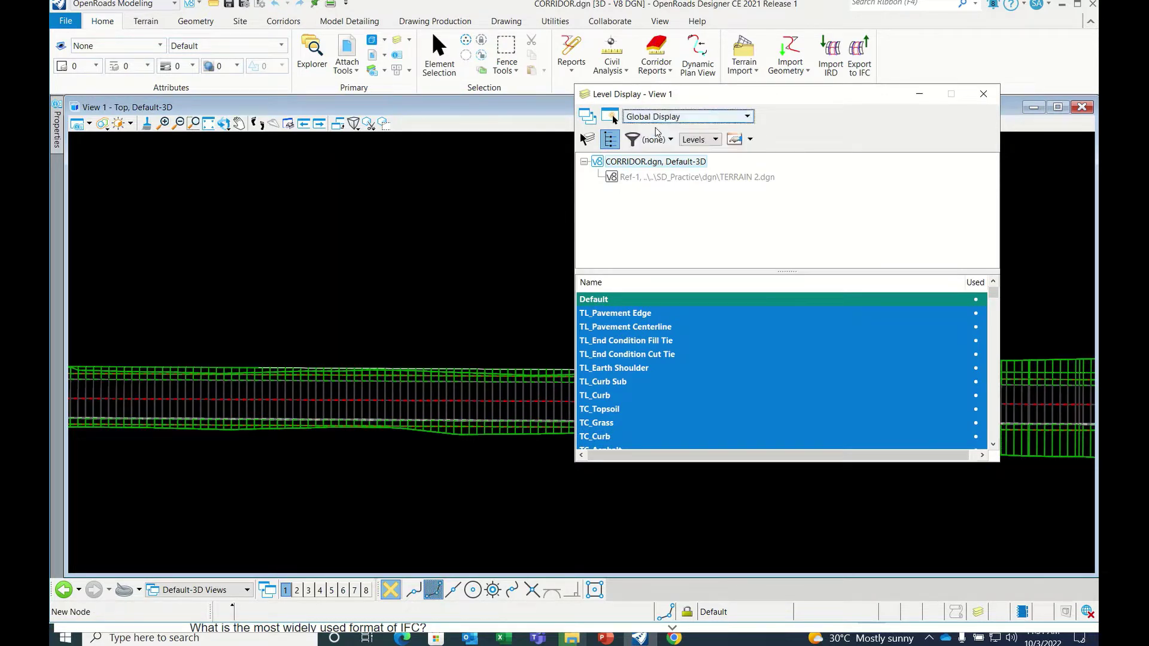
right_click(649, 326)
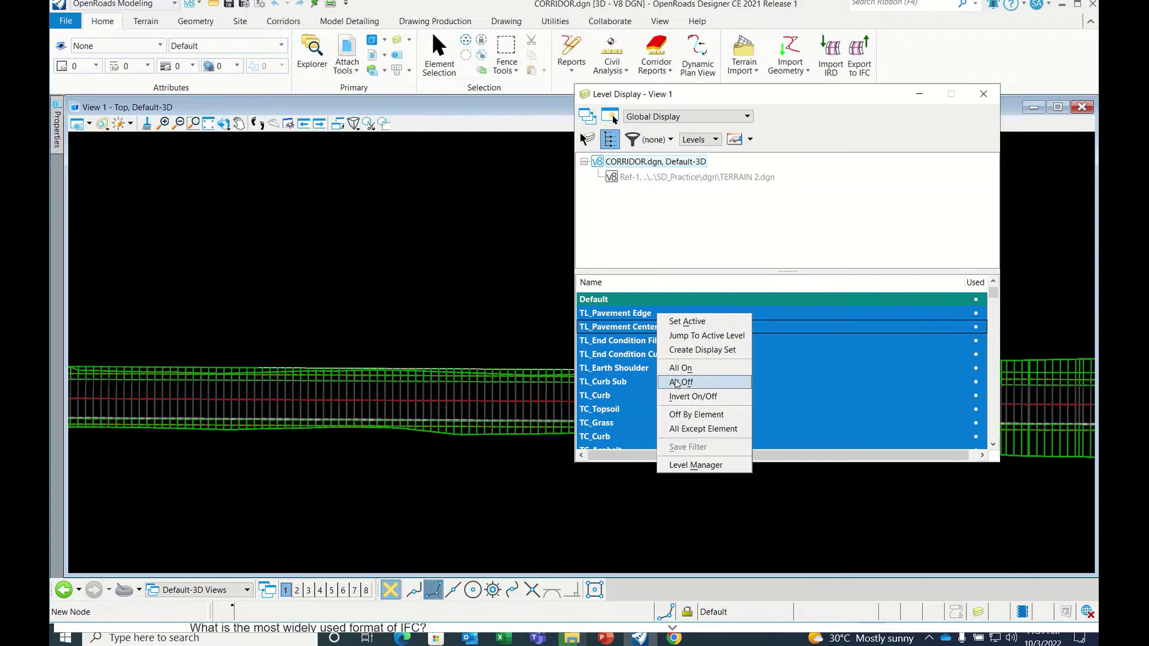
left_click(679, 382)
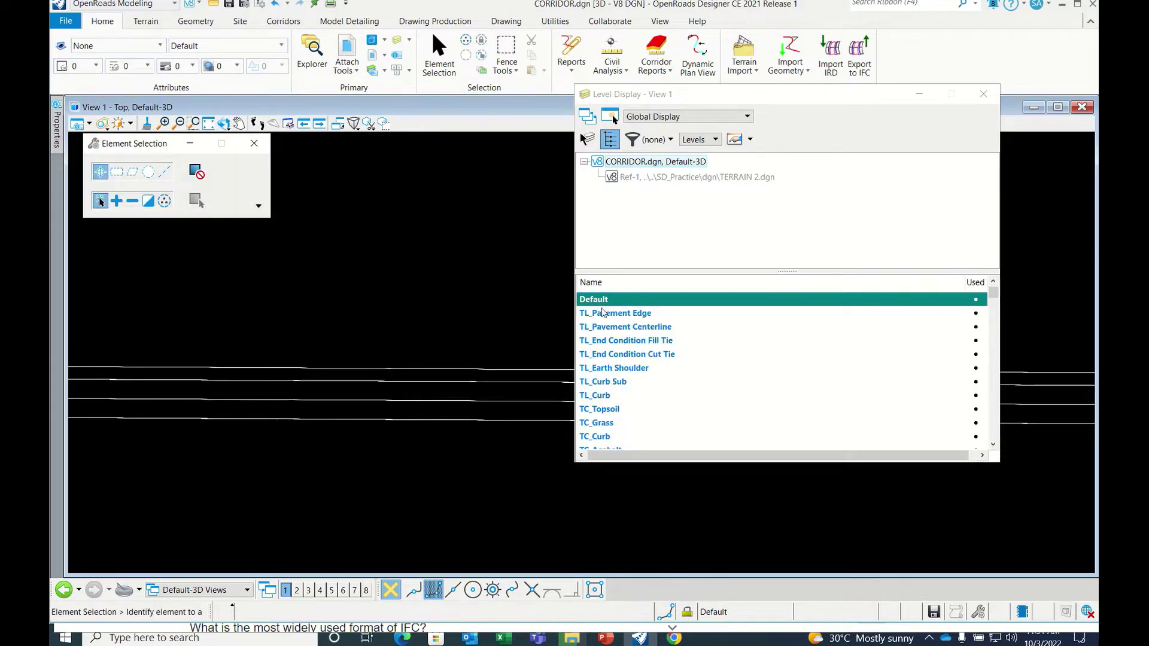
Turn on the TC_Asphalt, TC_Curb, TC_Grass, TC_Topsoil and Grade_Finished levels.
double_click(607, 308)
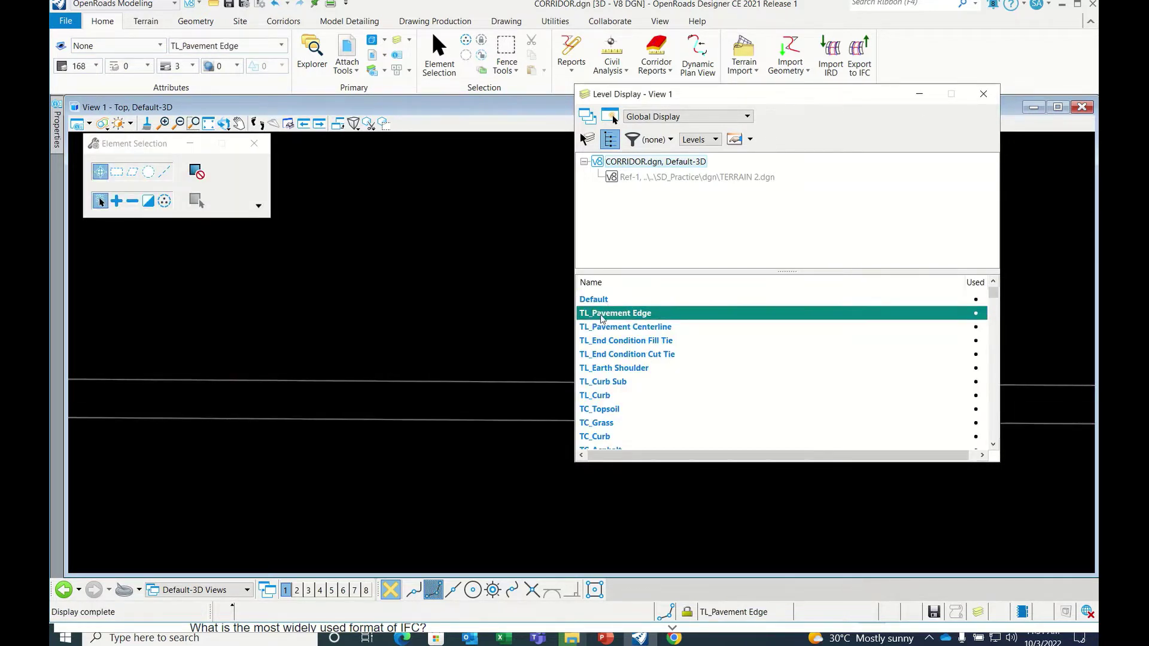
scroll(619, 377, "down", 2)
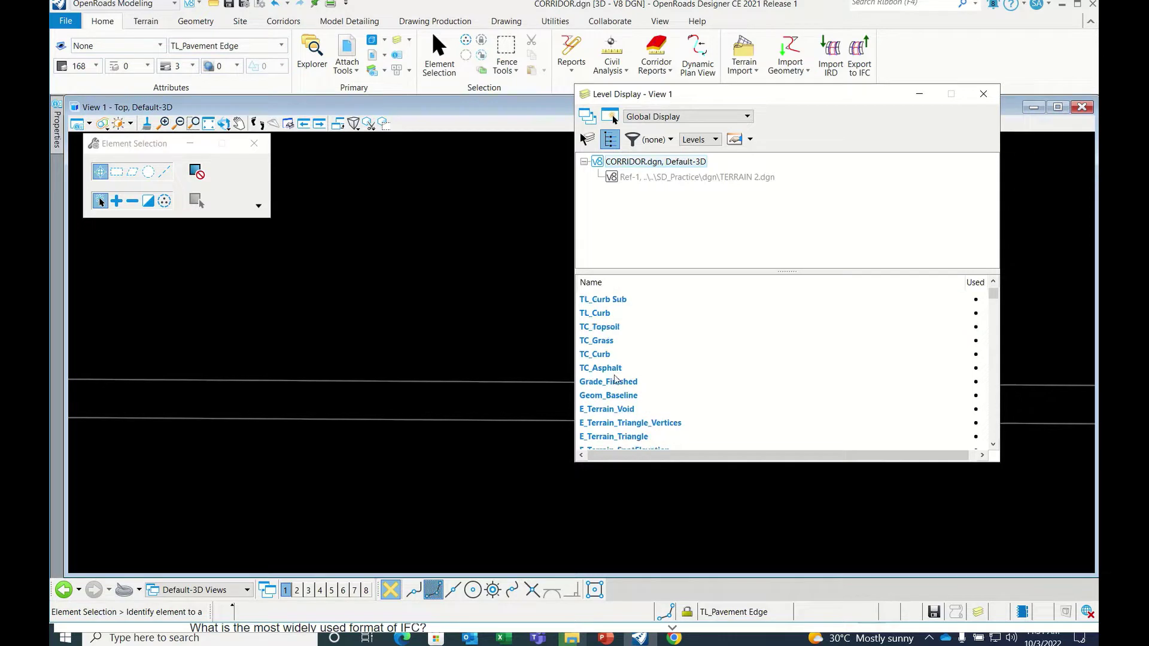
double_click(601, 369)
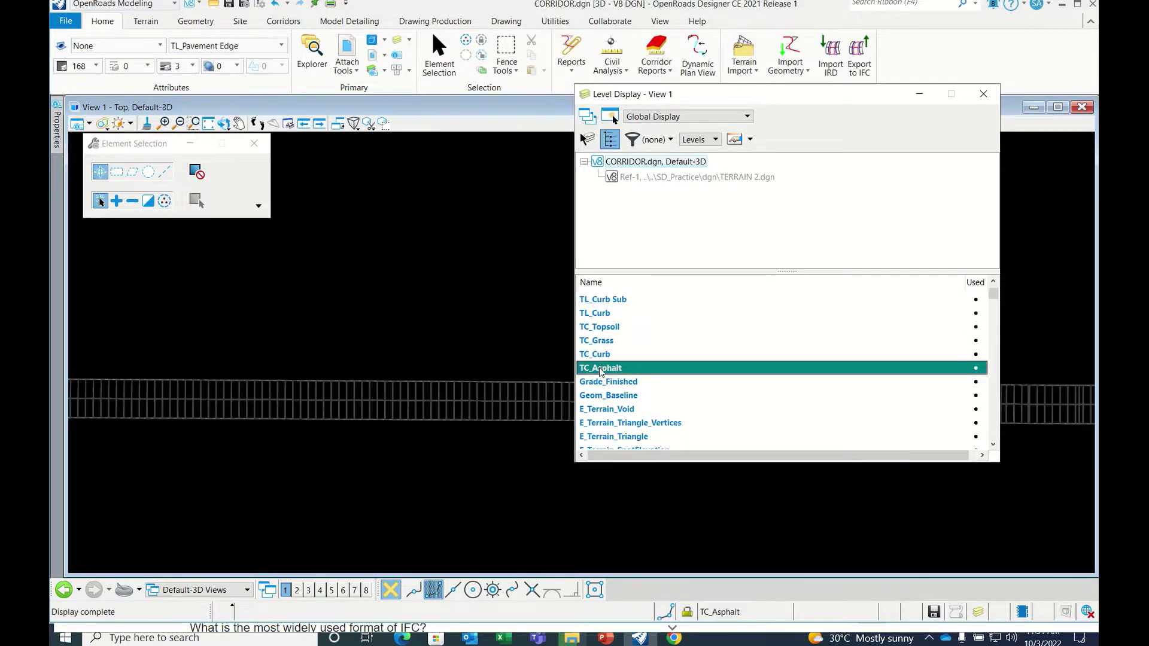
left_click(603, 354)
left_click_drag(604, 354, 645, 340)
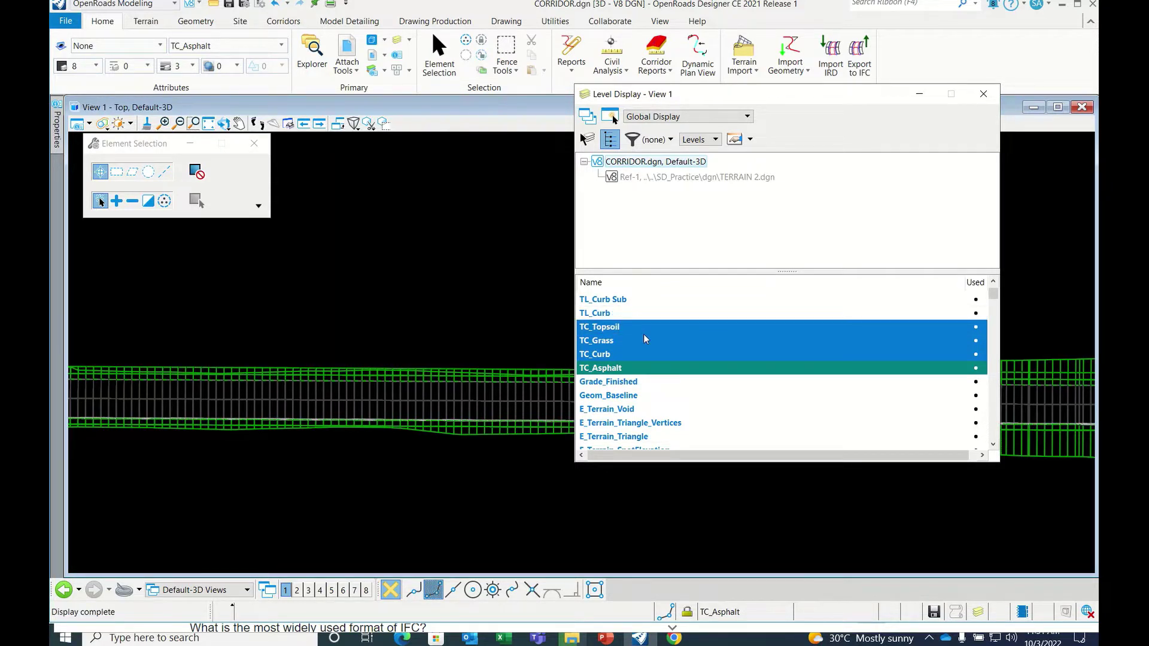
left_click(255, 143)
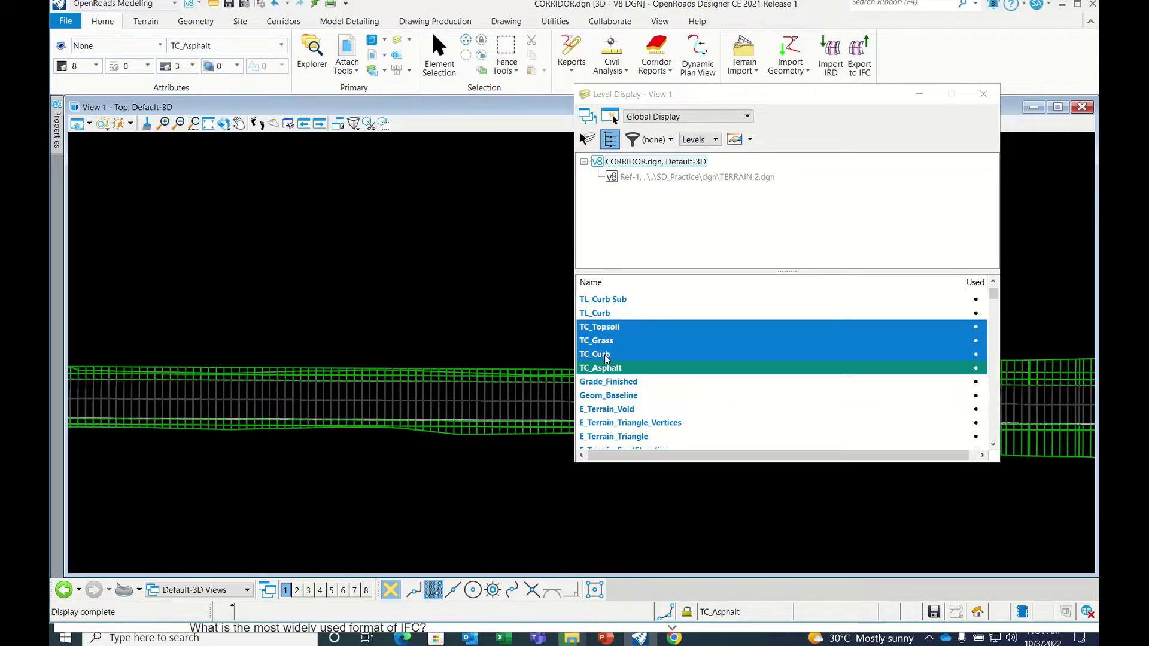
left_click(604, 383, "ctrl")
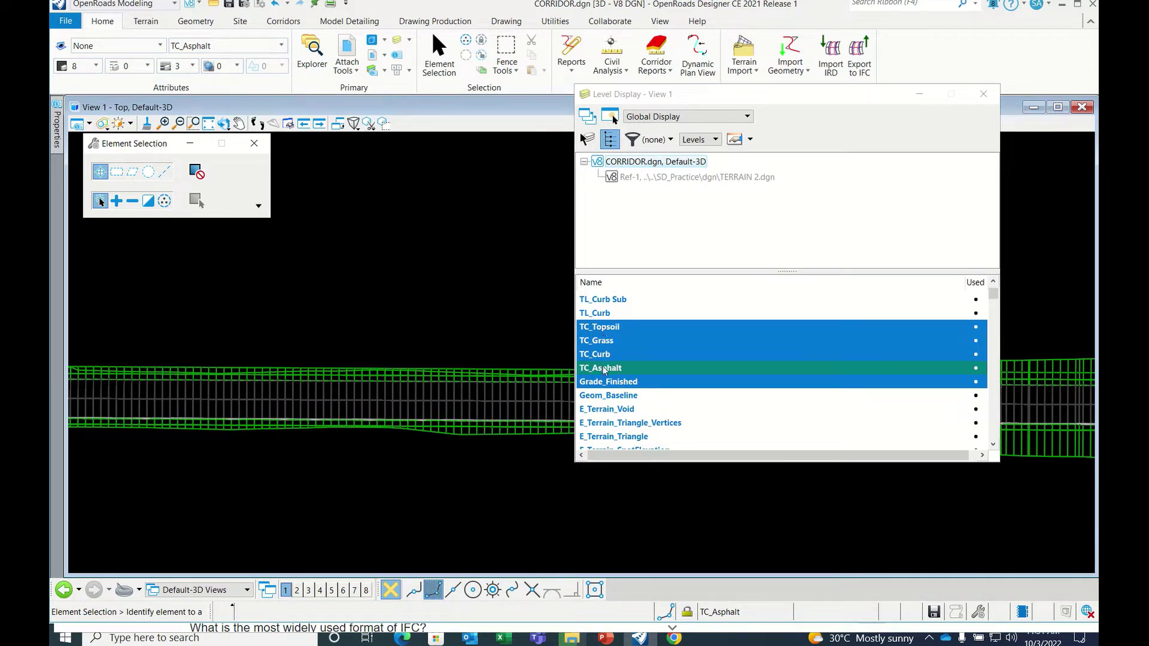
Close Level Display and try the Illustration and Illustration:Ignore Lighting display styles.
left_click(983, 94)
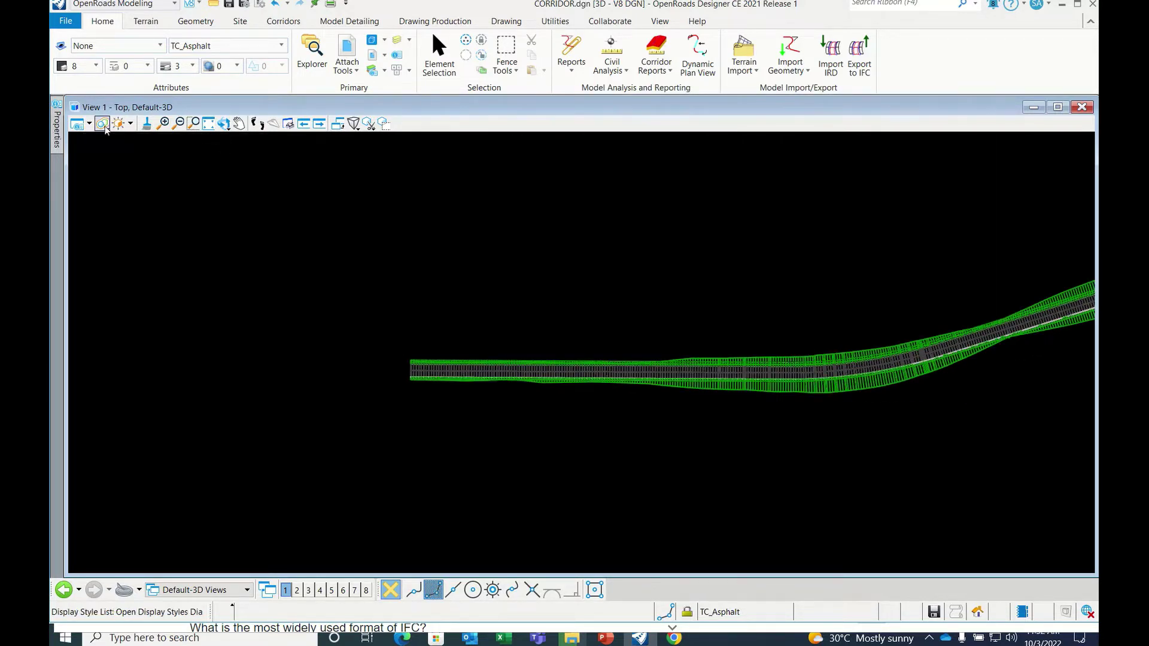
left_click(76, 124)
left_click(187, 179)
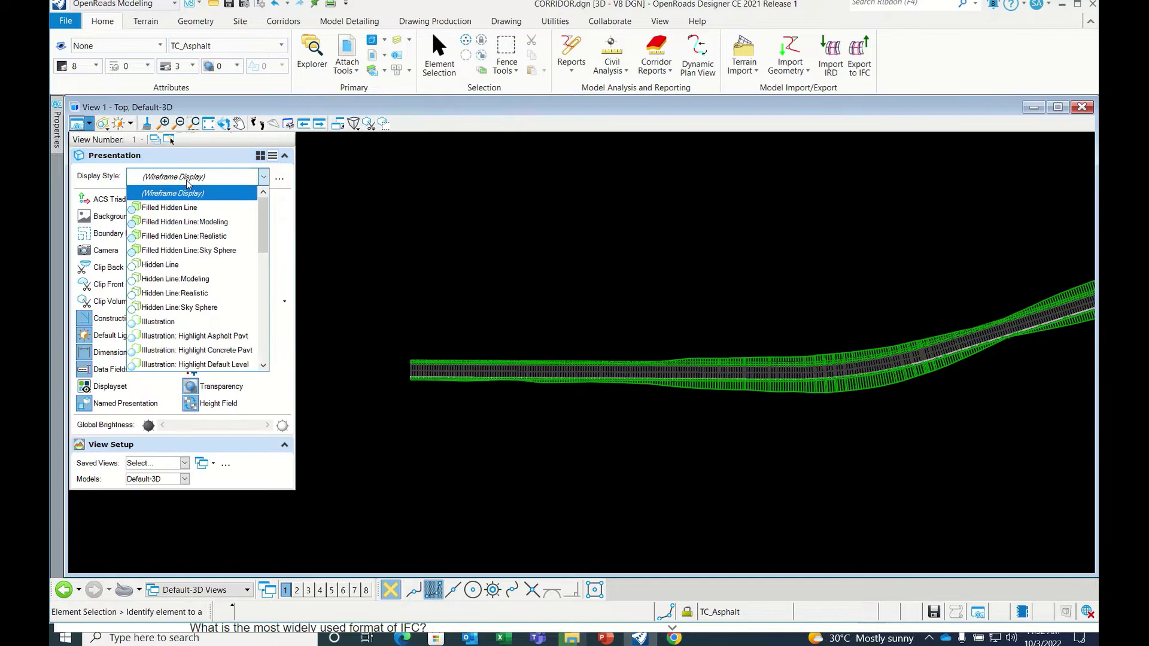
left_click(191, 322)
left_click(206, 174)
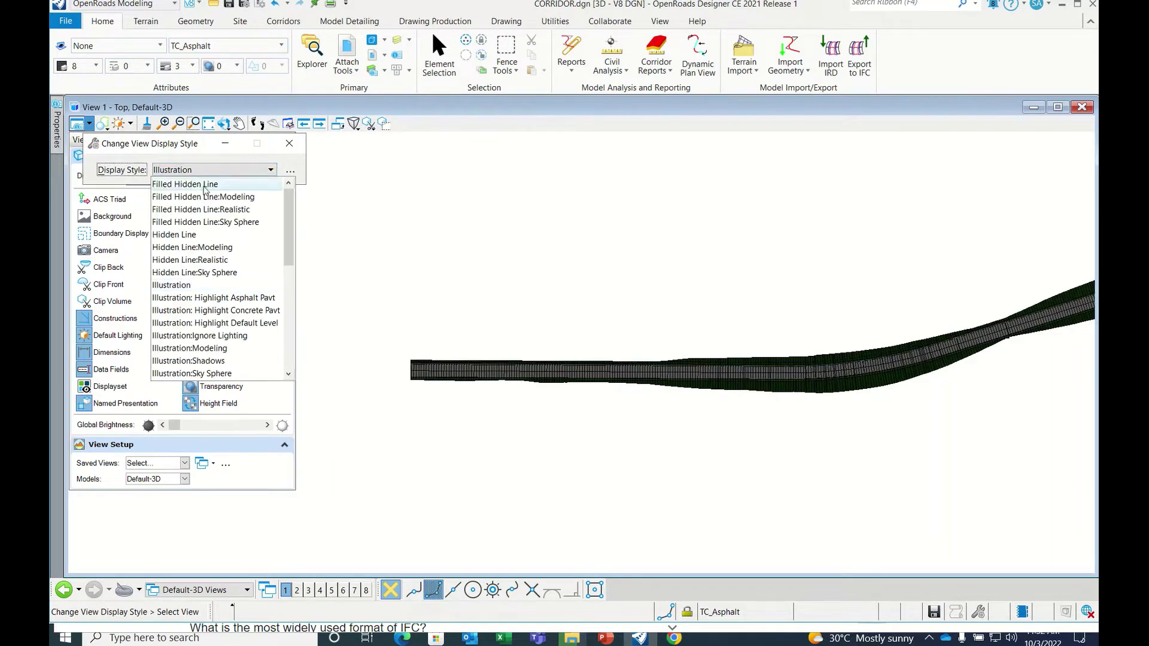
left_click(212, 335)
left_click(508, 400)
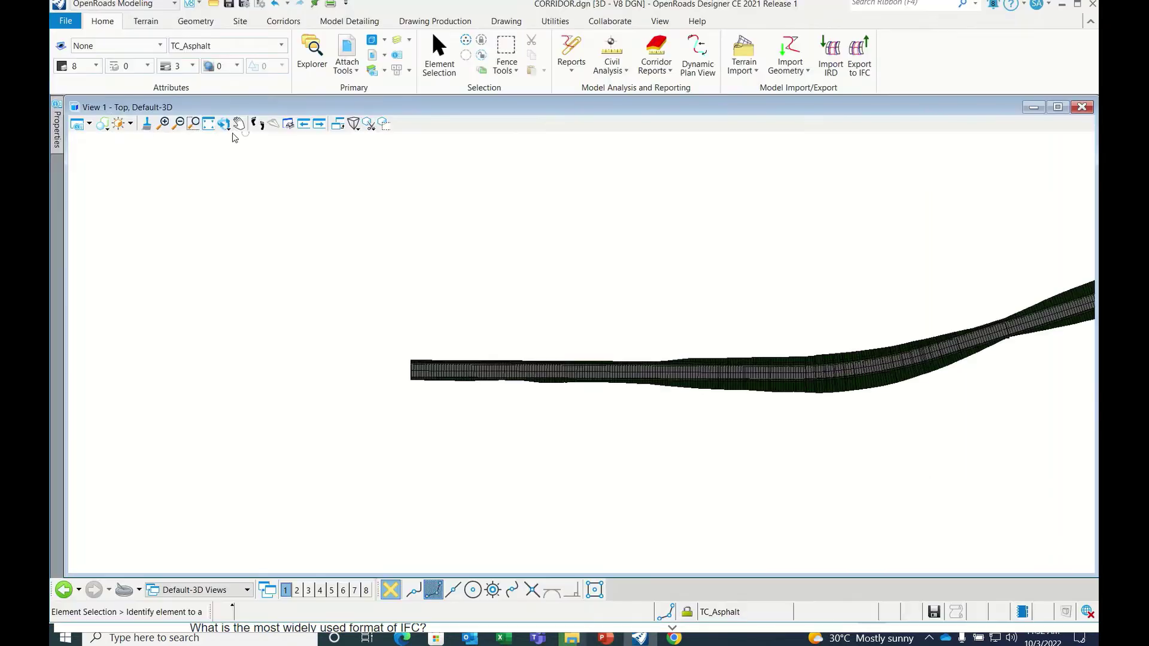
Settle the view's display style on Illustration and close the attributes panel.
left_click(77, 123)
left_click(203, 176)
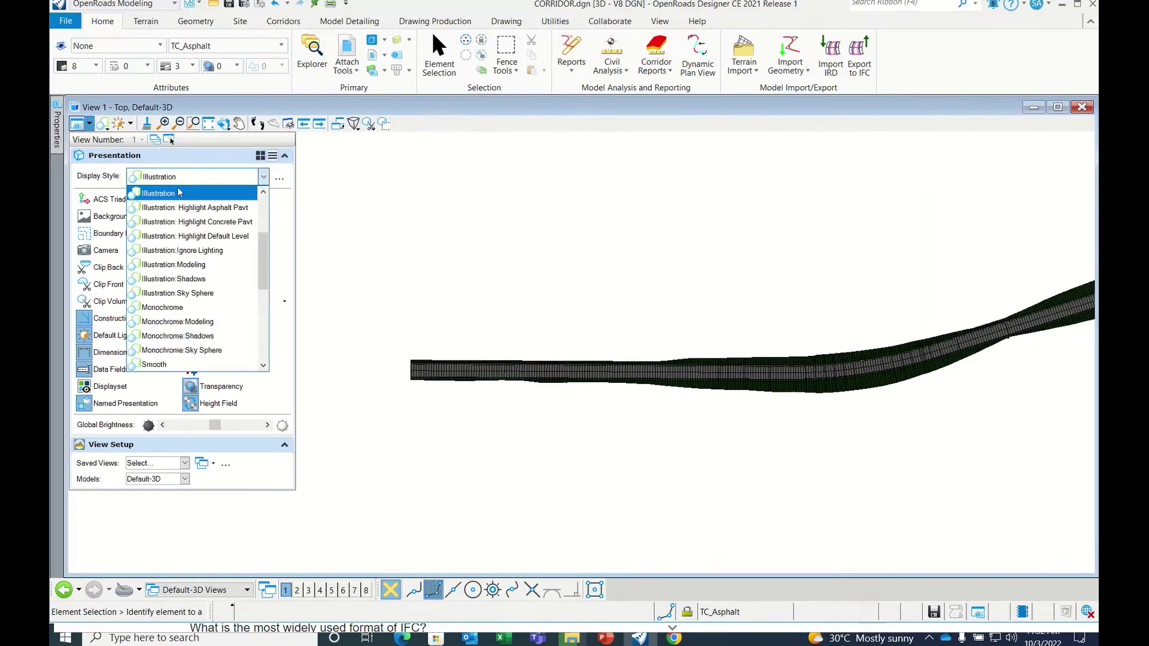
left_click(192, 250)
left_click(411, 376)
scroll(412, 376, "up", 3)
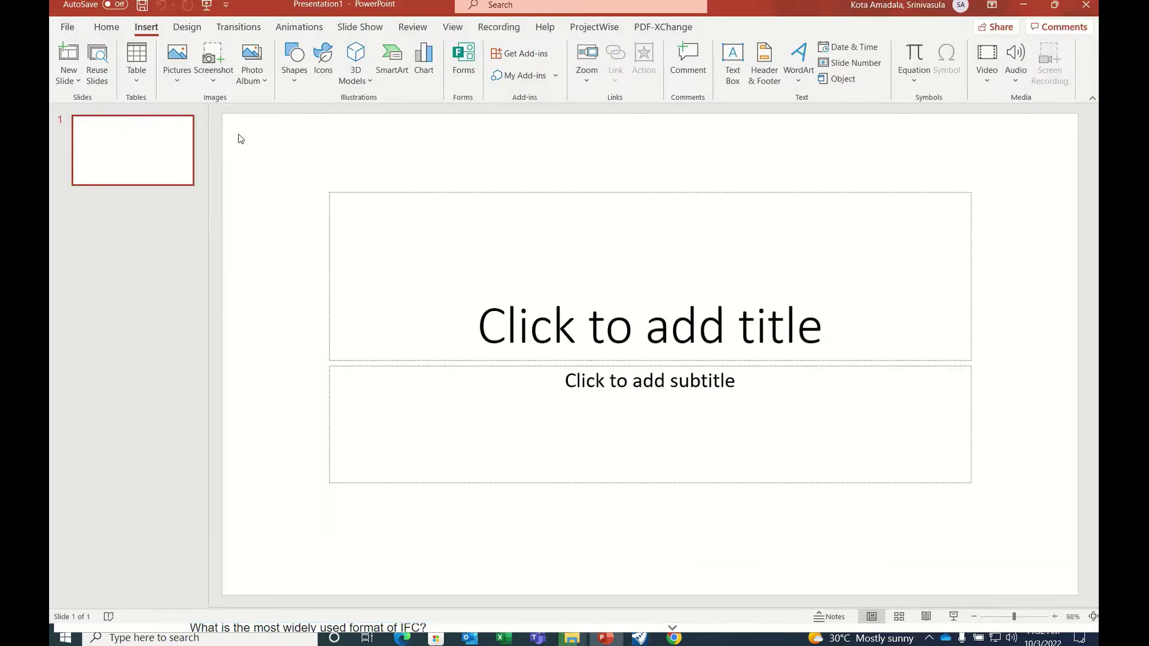
left_click(254, 144)
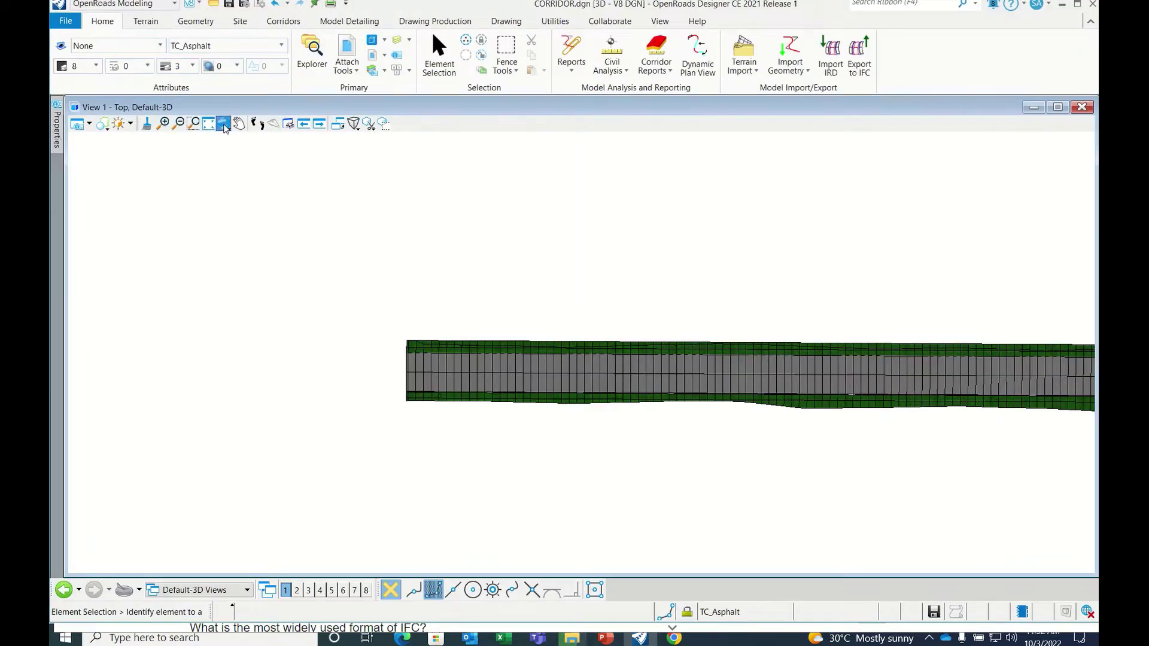
Dynamically rotate the view to a tilted 3D angle and zoom to inspect the grass and asphalt.
left_click(224, 128)
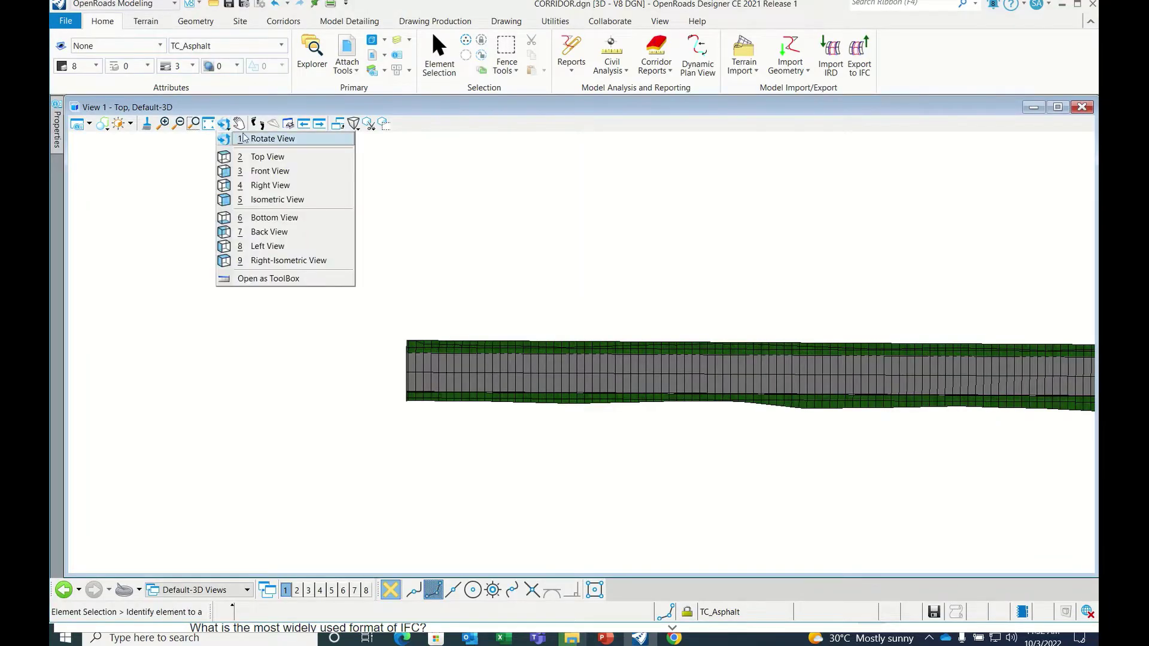
left_click(257, 137)
left_click(418, 431)
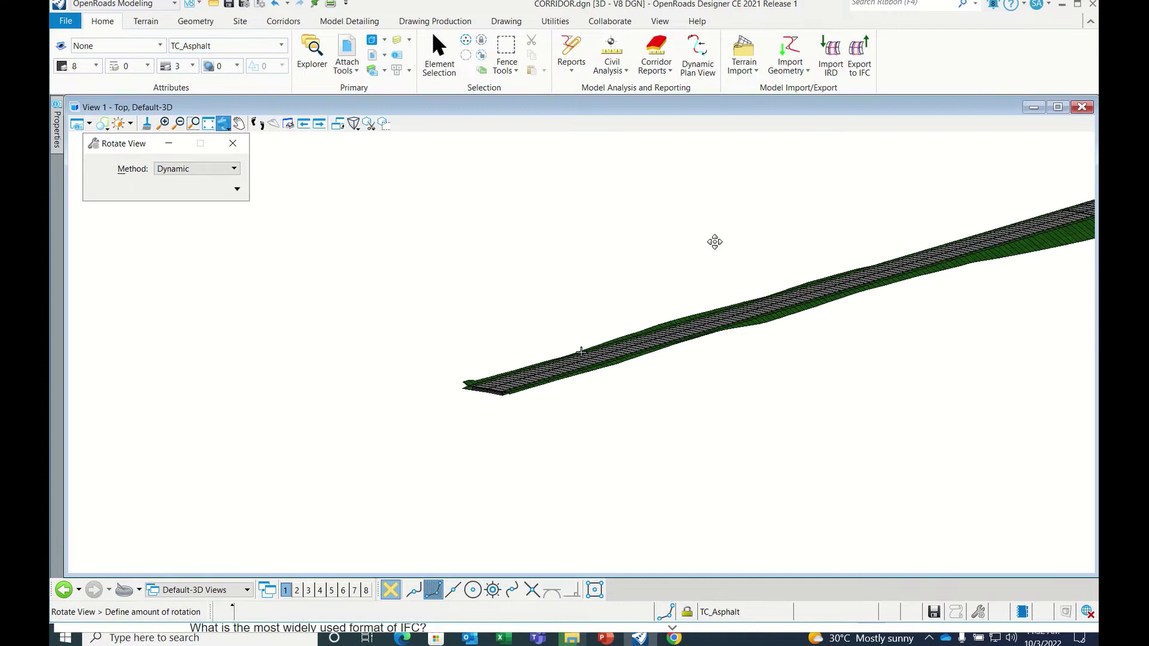
left_click(828, 280)
left_click(840, 252)
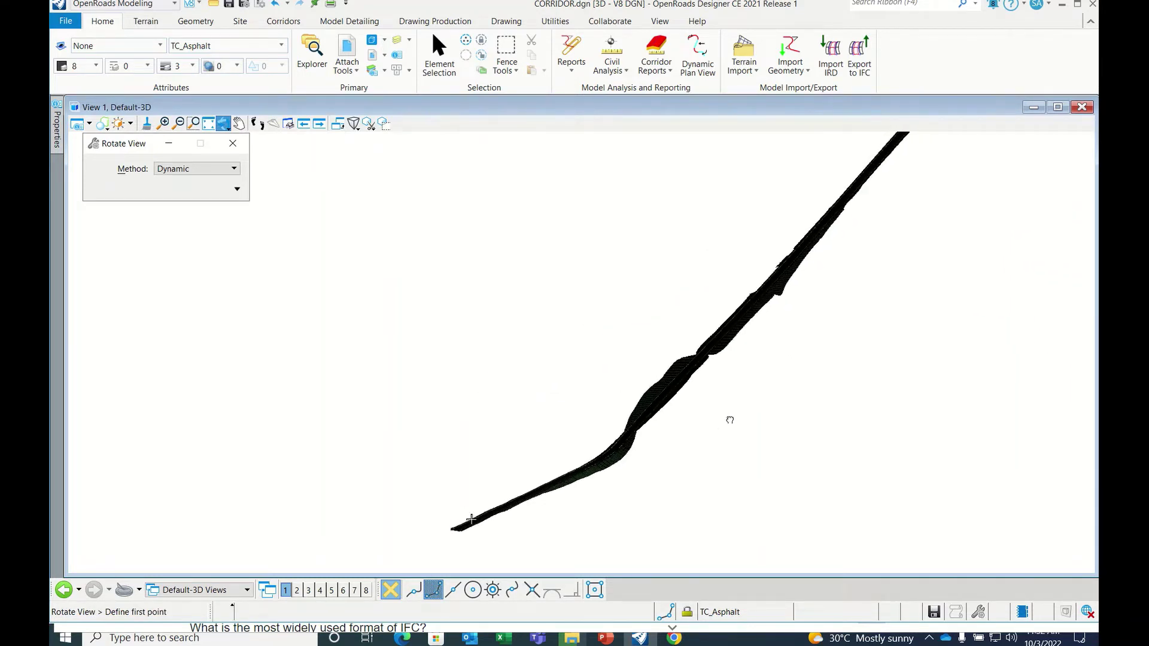
right_click(734, 301)
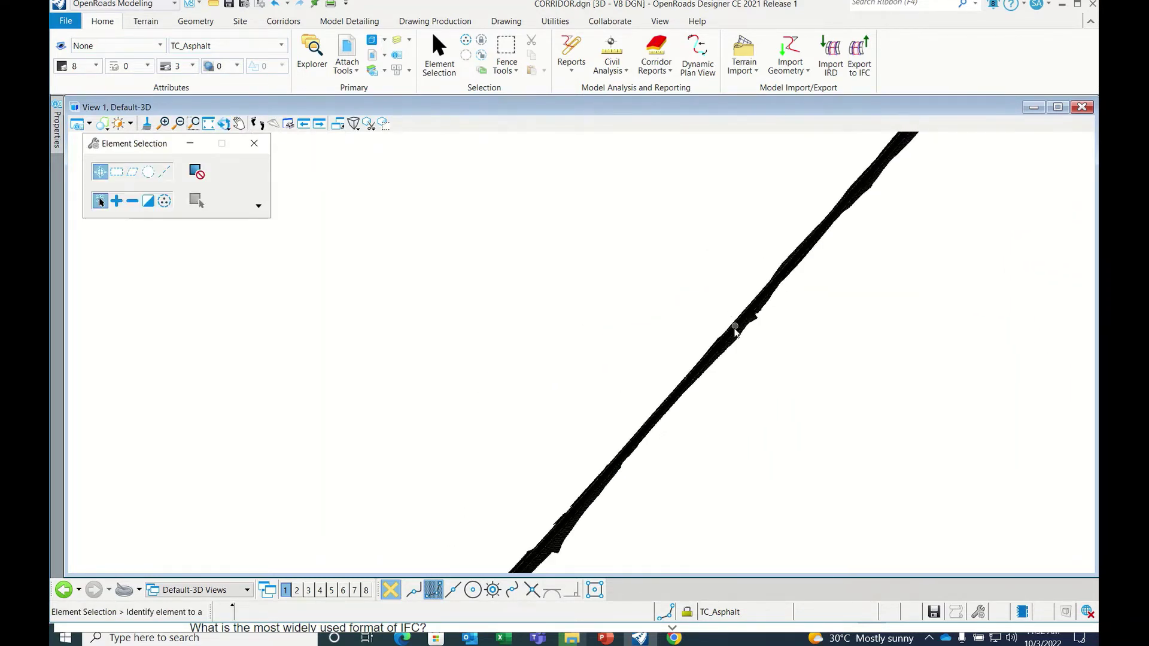
scroll(594, 428, "up", 5)
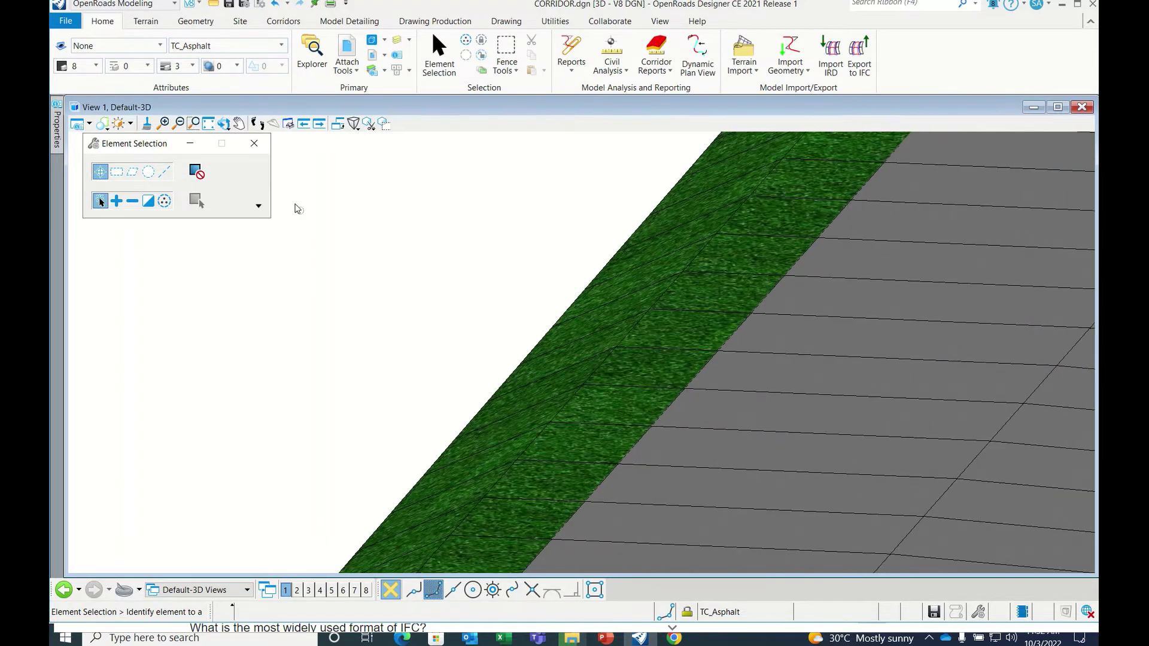
left_click(255, 143)
scroll(437, 261, "down", 5)
scroll(482, 287, "down", 5)
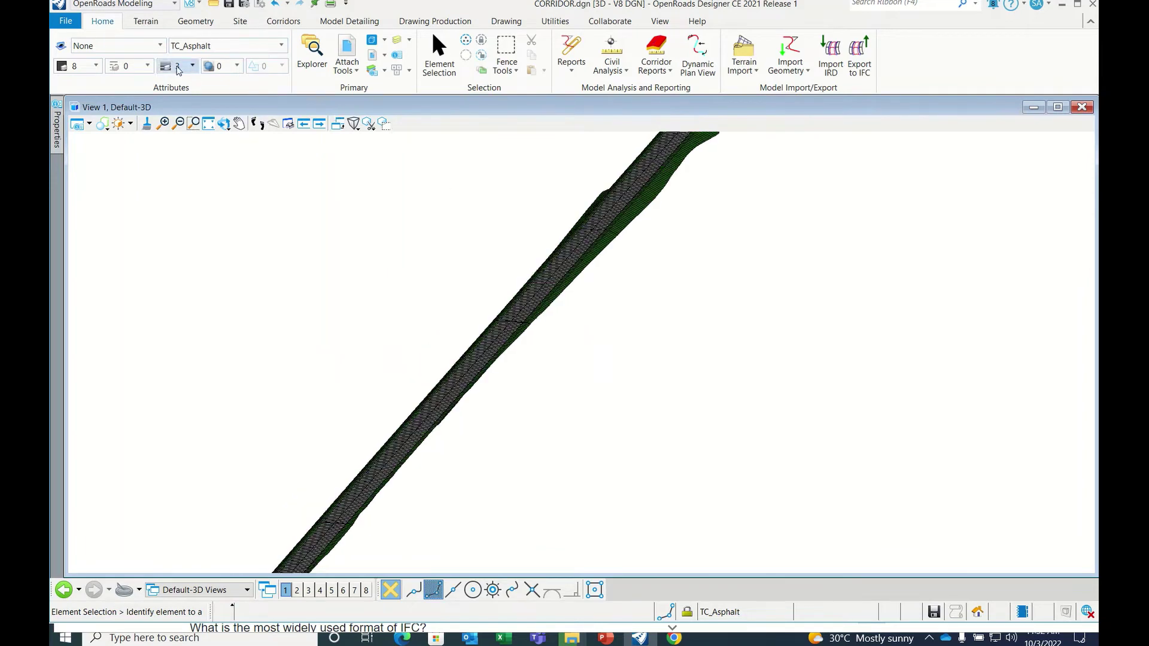
Start a V8 Format Design export and name the file 3d DGN.
left_click(77, 23)
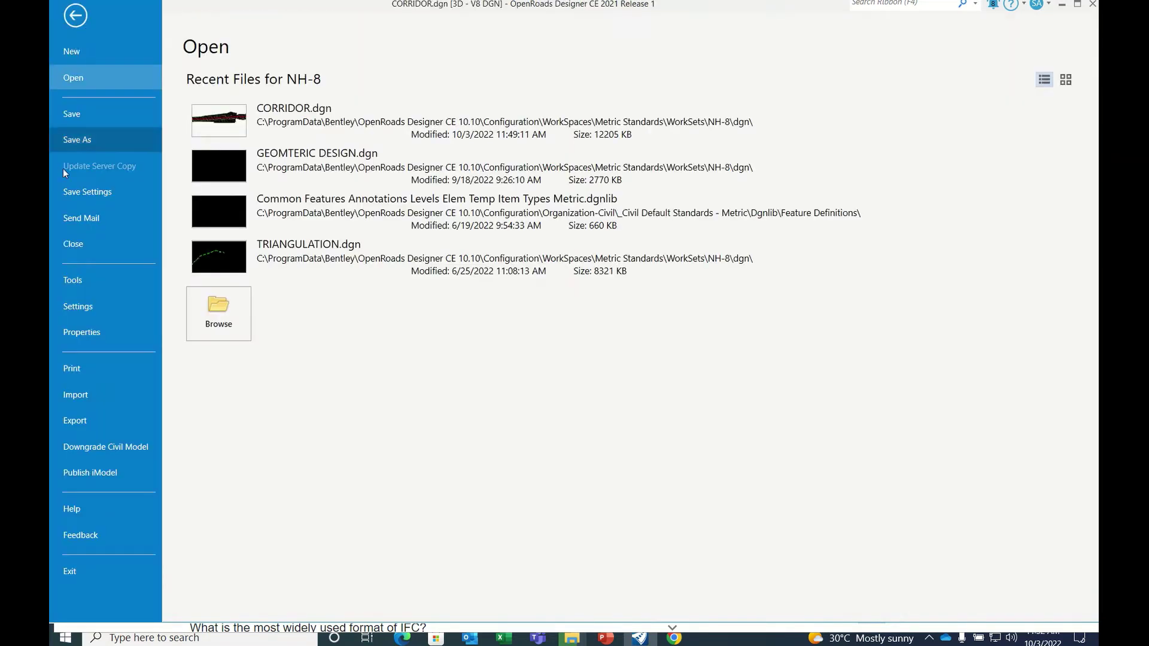
left_click(90, 421)
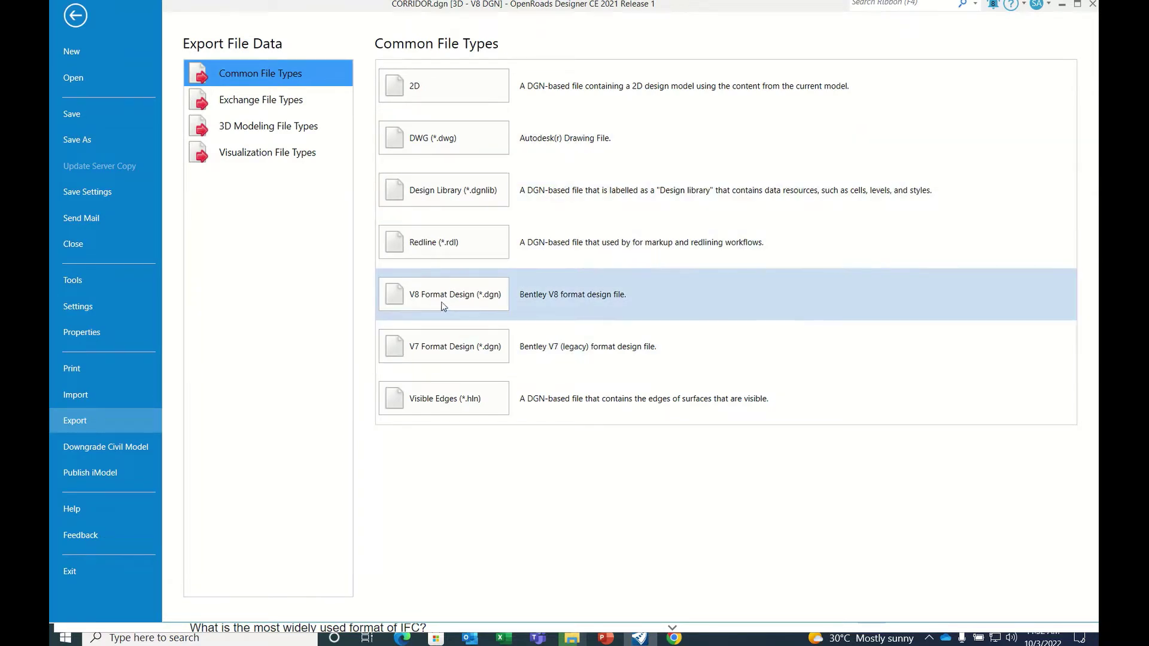
left_click(443, 304)
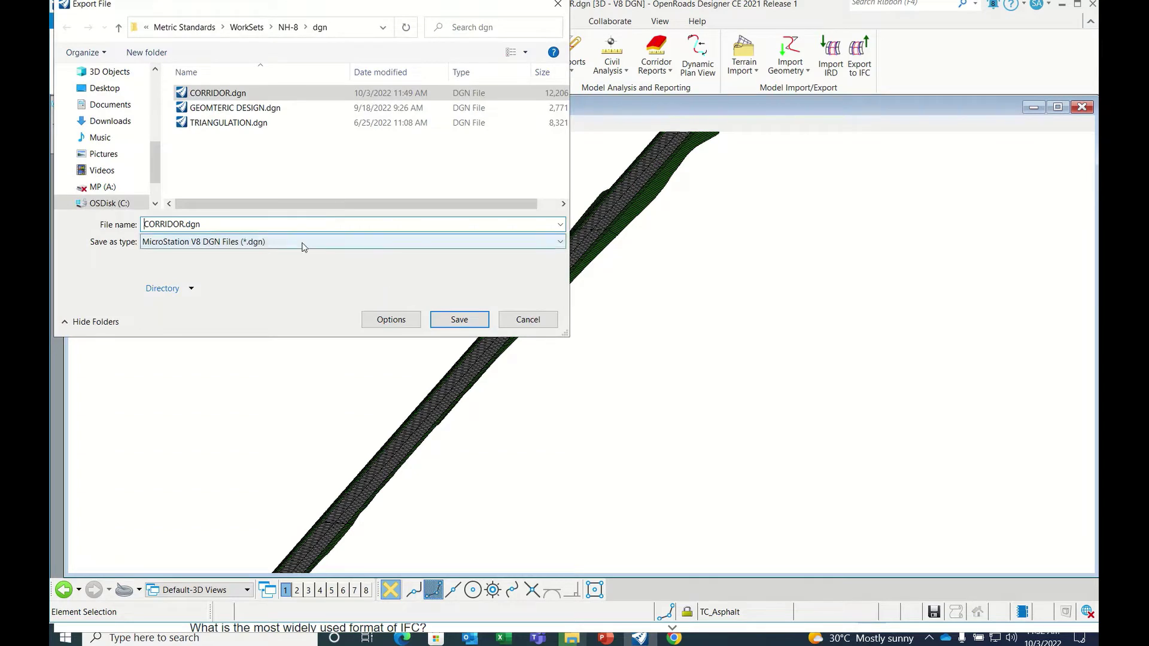
left_click(220, 220)
key("BackSpace")
key("BackSpace")
key("BackSpace")
key("BackSpace")
key("BackSpace")
key("BackSpace")
key("BackSpace")
key("BackSpace")
key("BackSpace")
key("BackSpace")
key("BackSpace")
key("BackSpace")
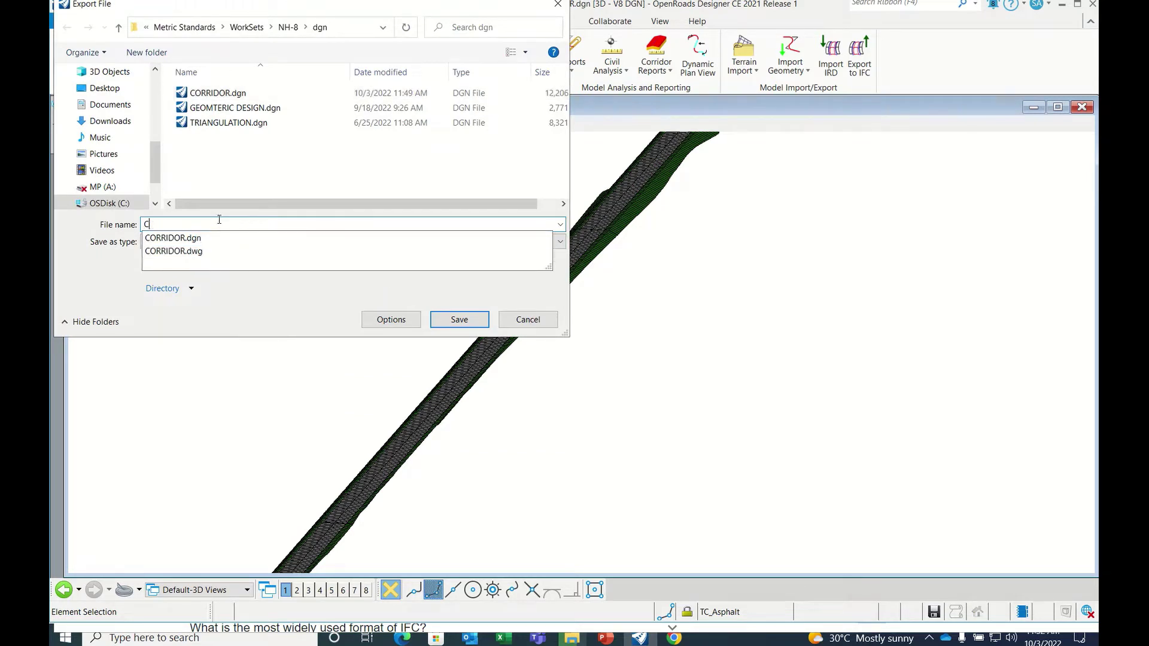
type("3d DGN")
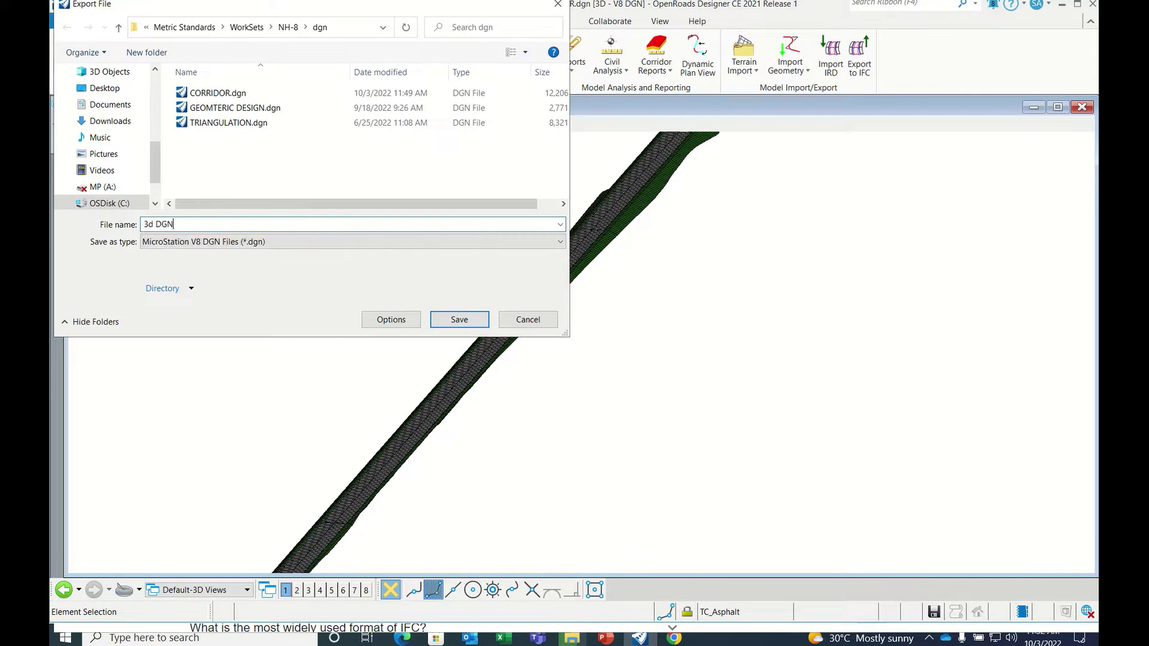
Filter the export to the Default-3D model only and save the 3d DGN file.
left_click(386, 321)
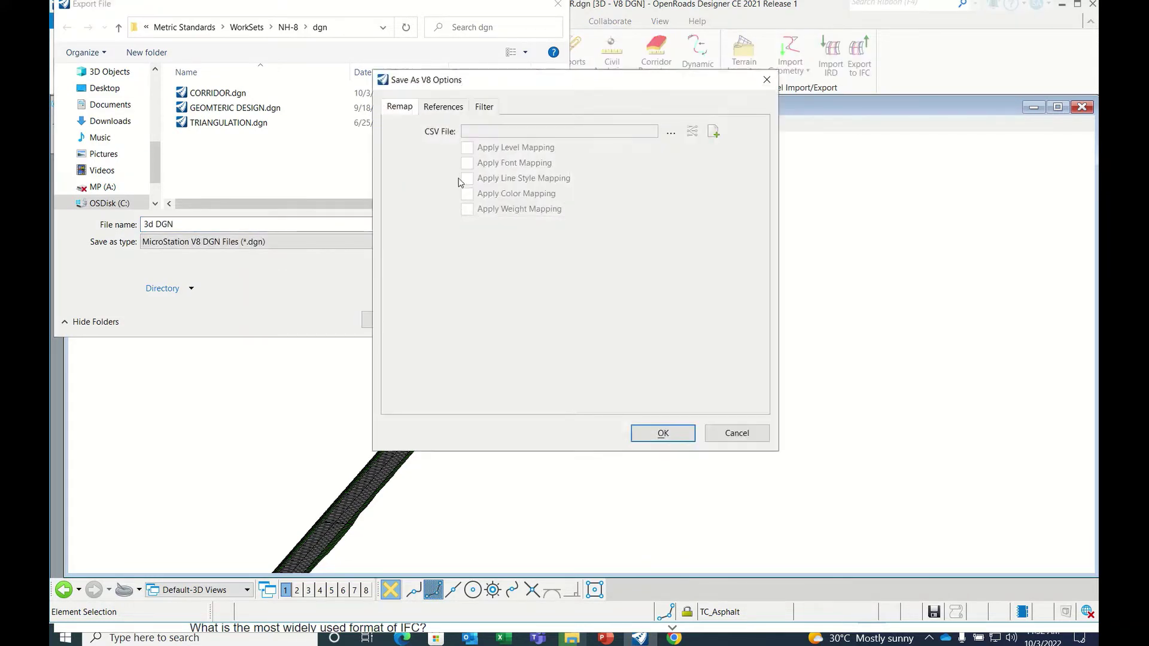
left_click(484, 108)
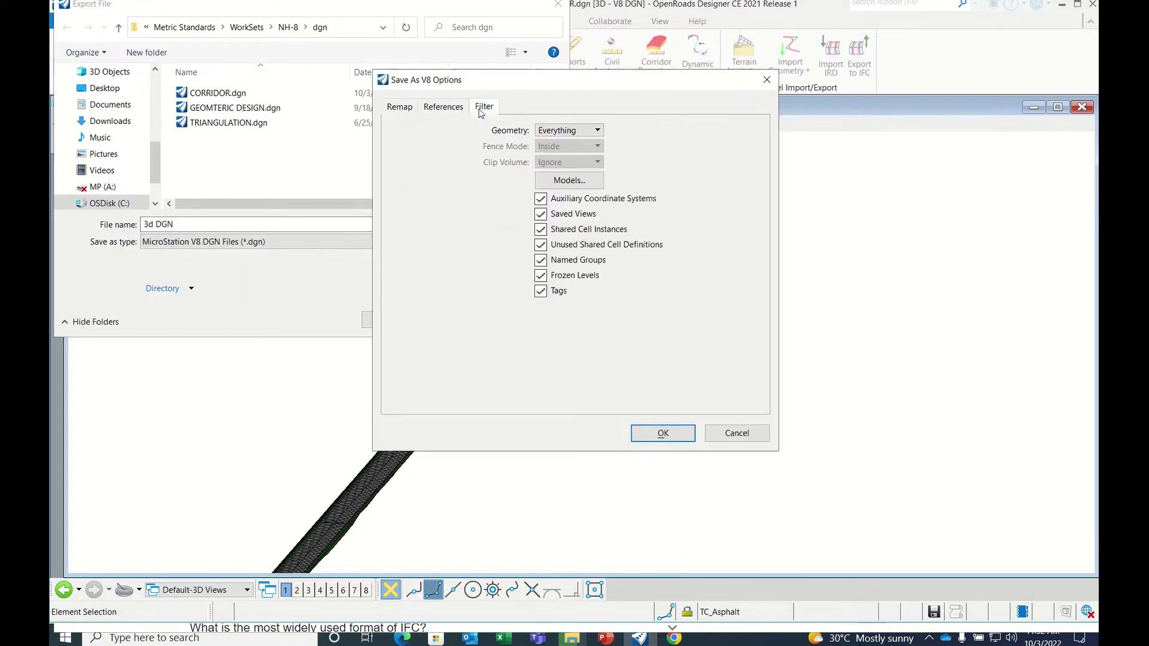
left_click(563, 186)
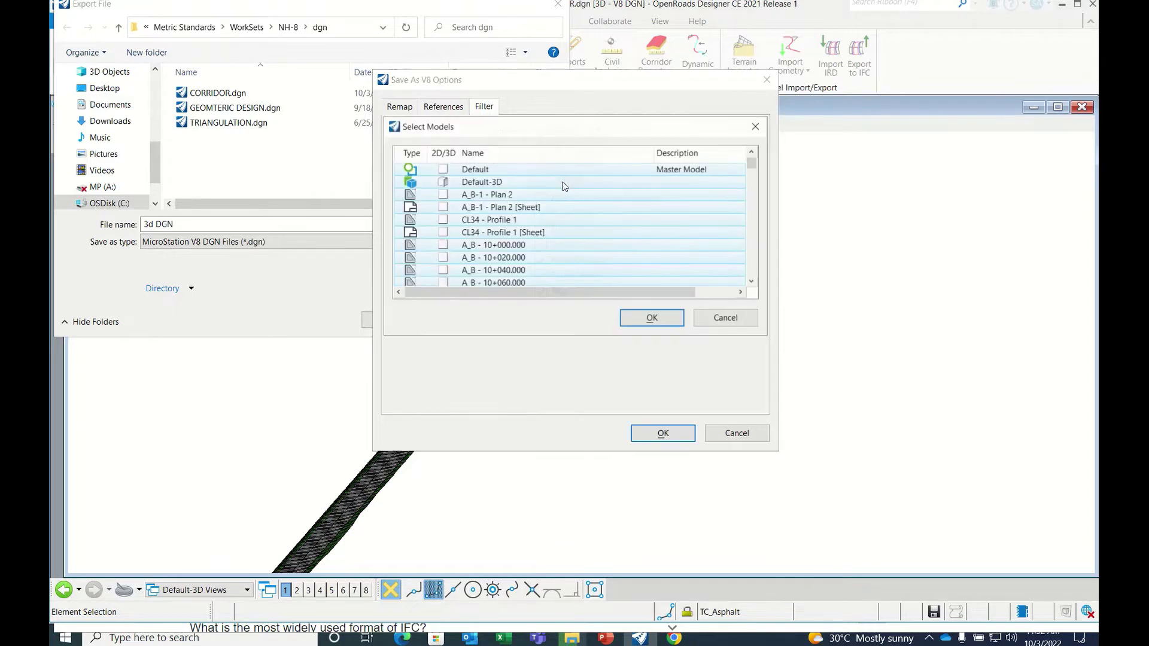
left_click(486, 183)
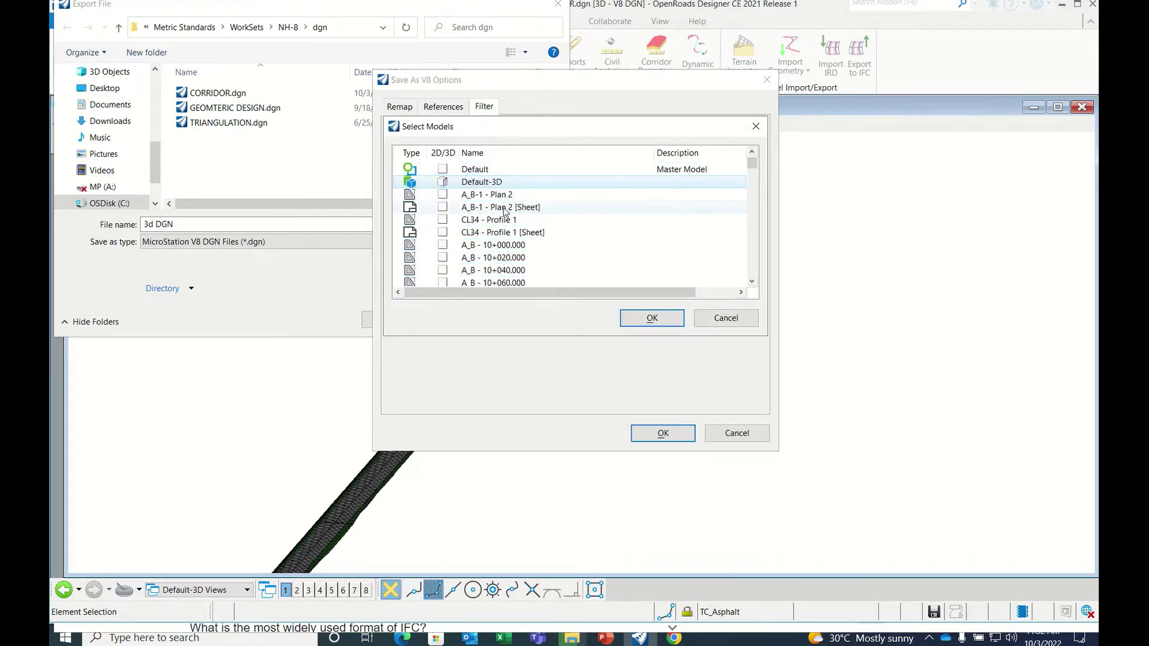
scroll(510, 254, "down", 15)
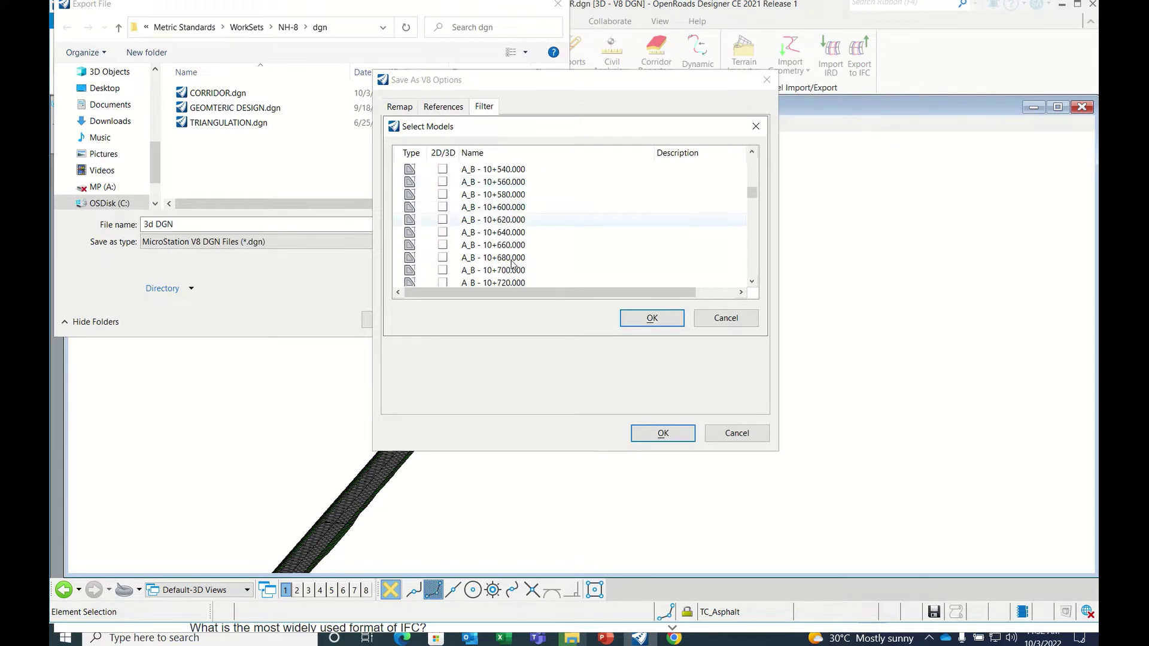
scroll(512, 264, "down", 8)
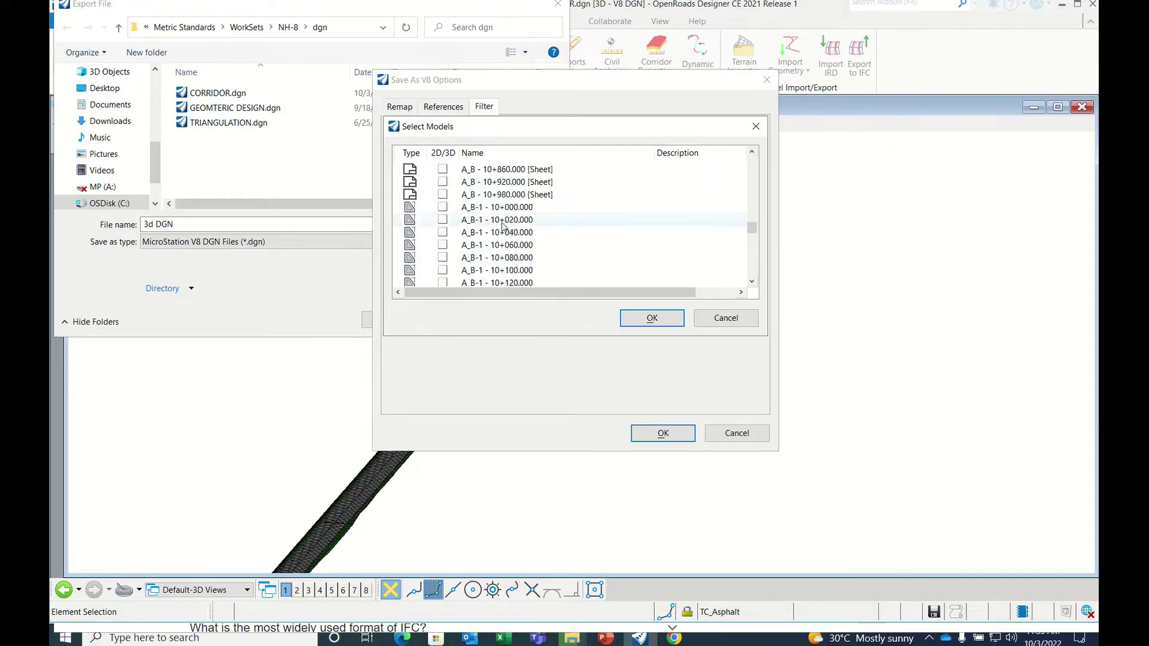
scroll(507, 233, "up", 20)
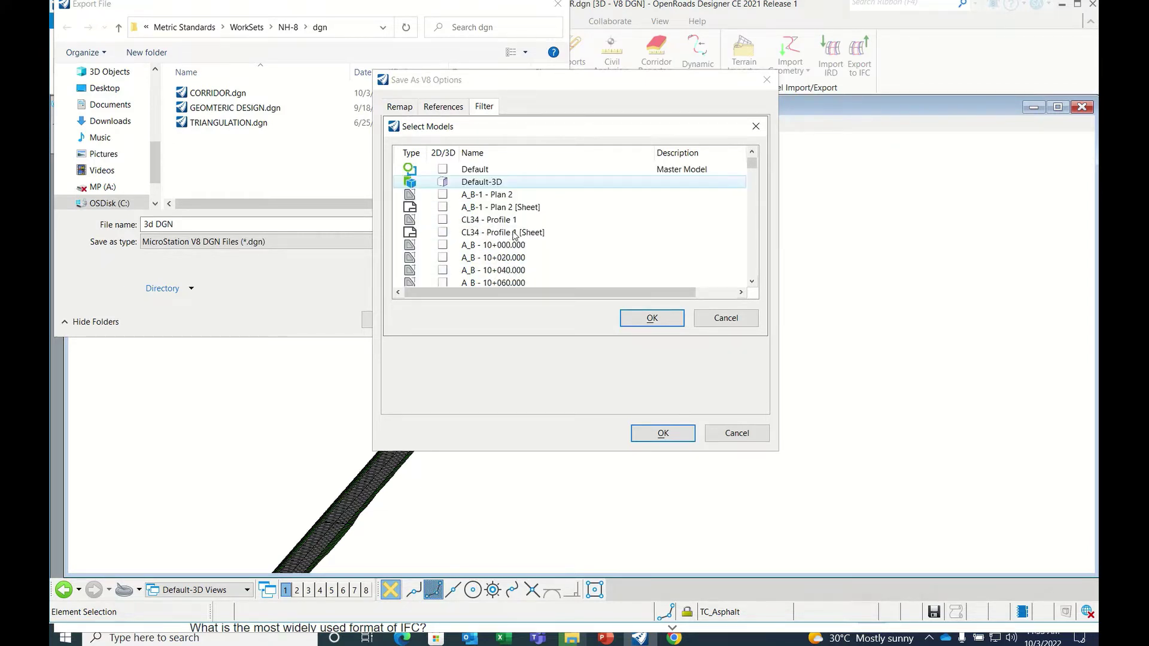
left_click(651, 318)
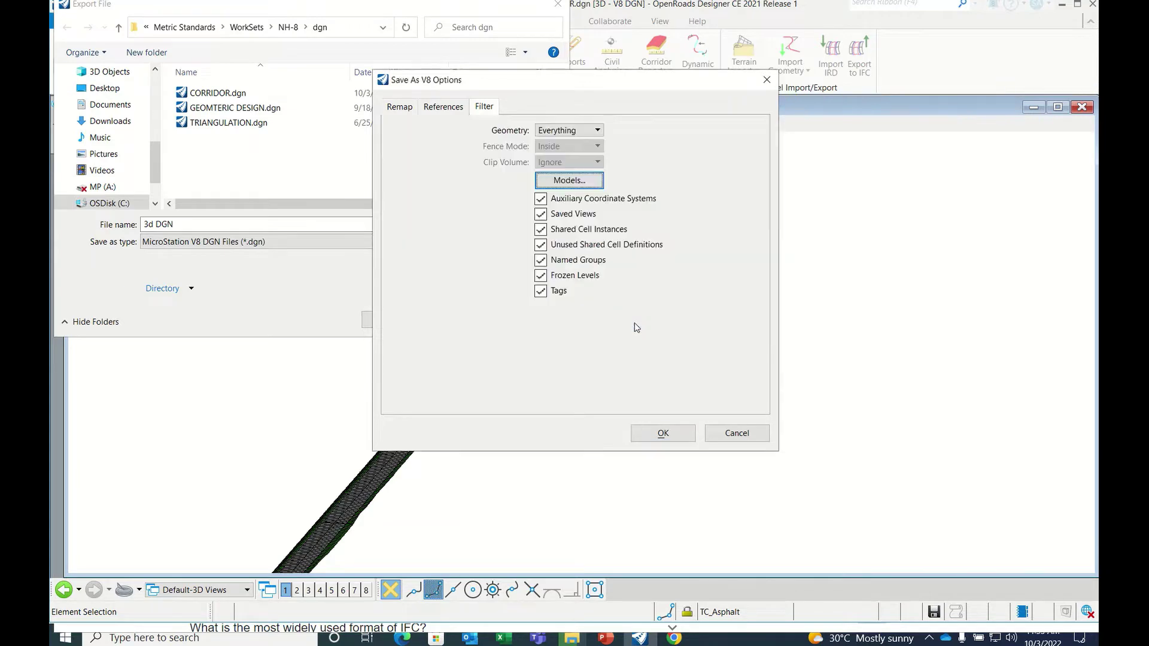
left_click(663, 432)
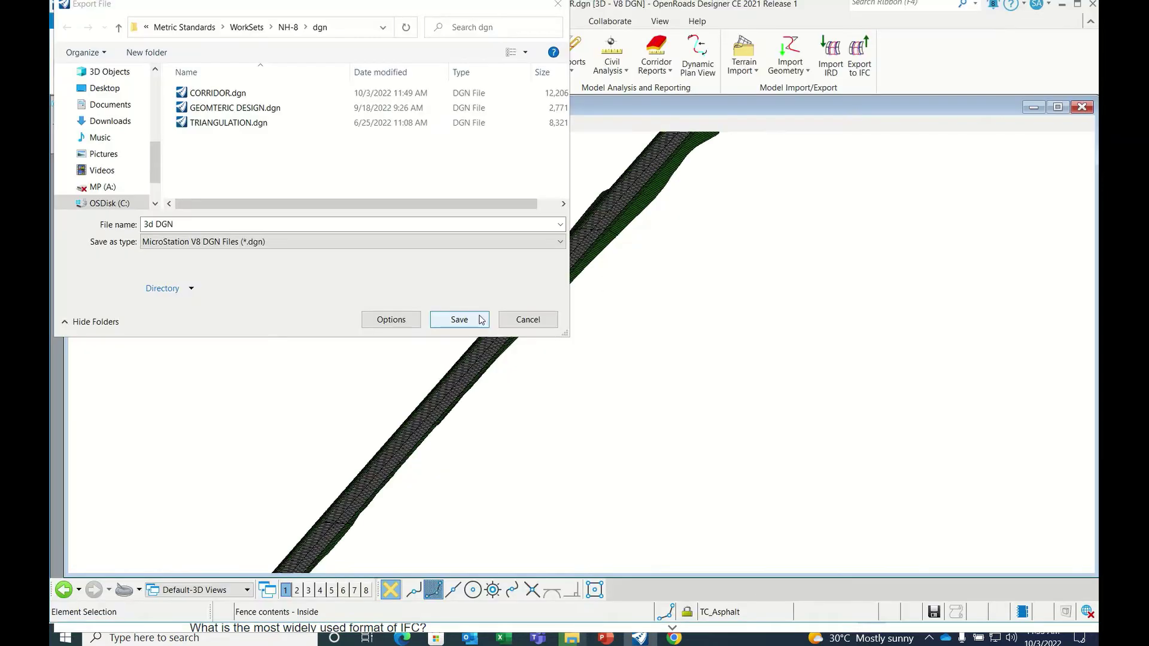
left_click(459, 320)
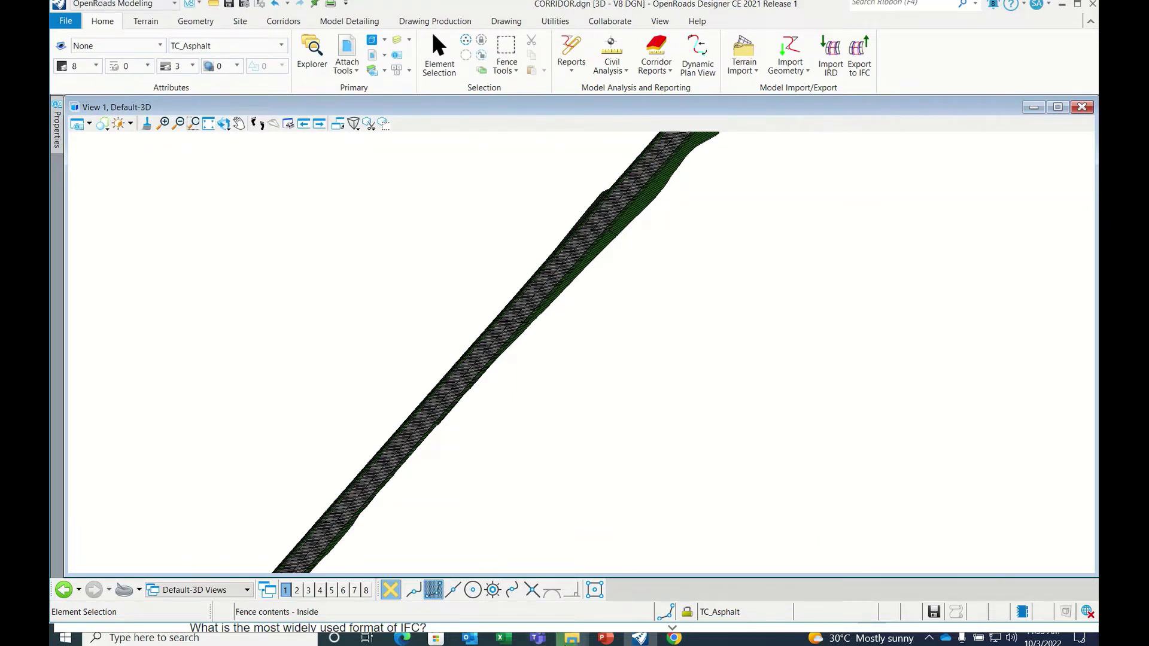
Refresh the NH-8 dgn folder in File Explorer and select the new 3d DGN.dgn file.
mouse_move(572, 636)
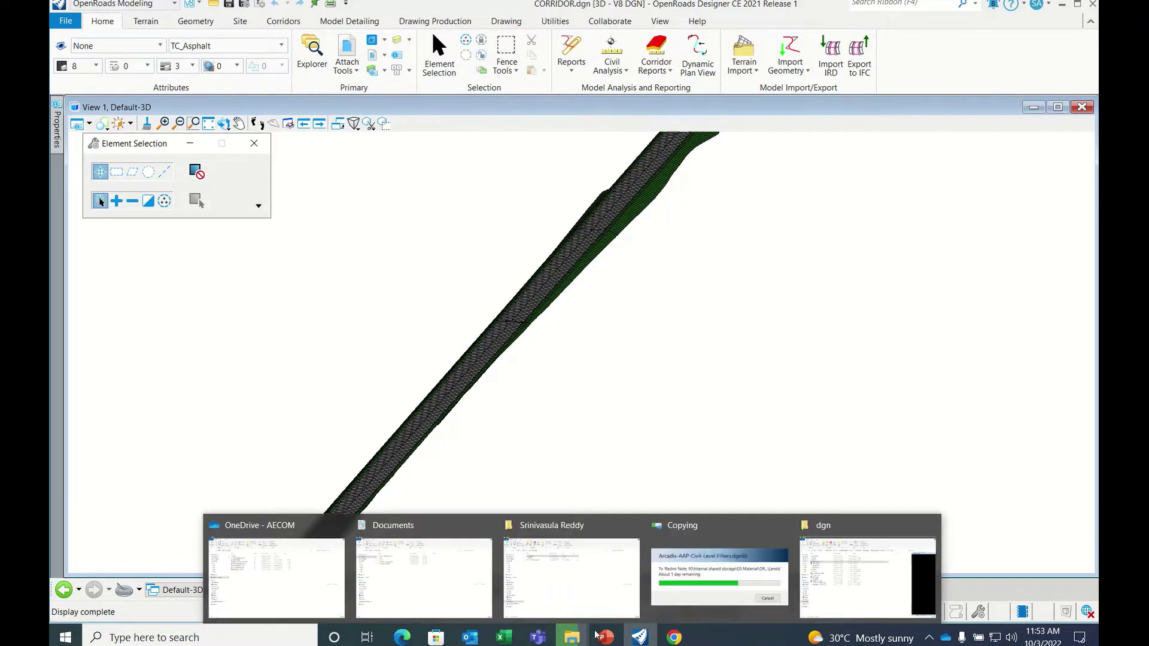
left_click(825, 580)
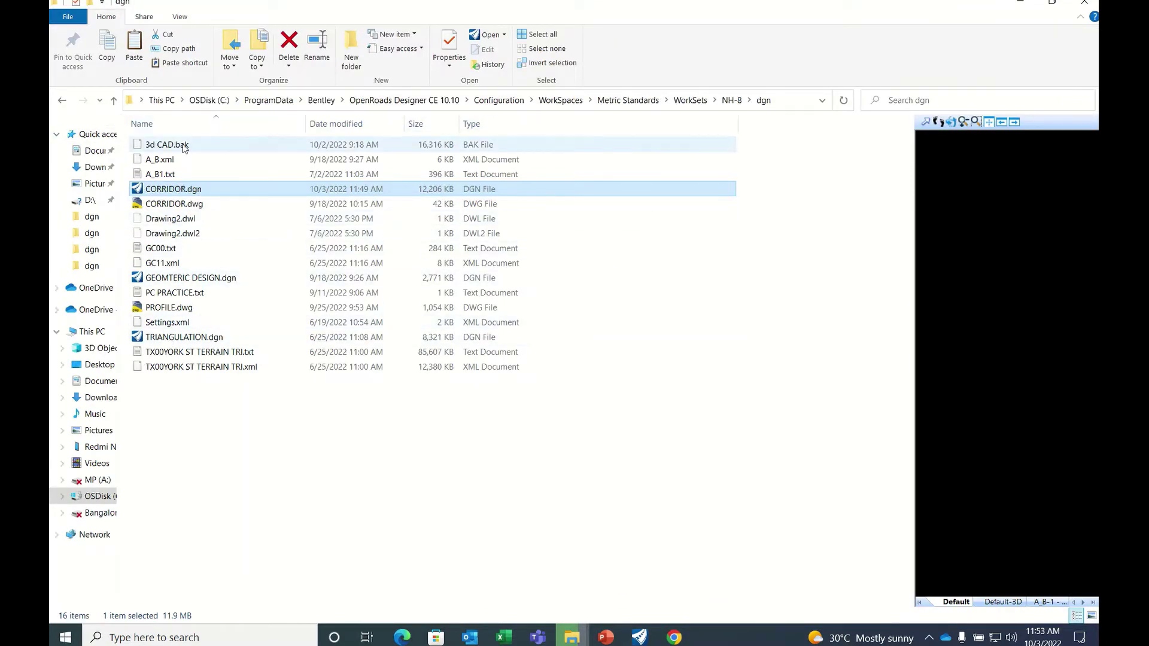
left_click(730, 101)
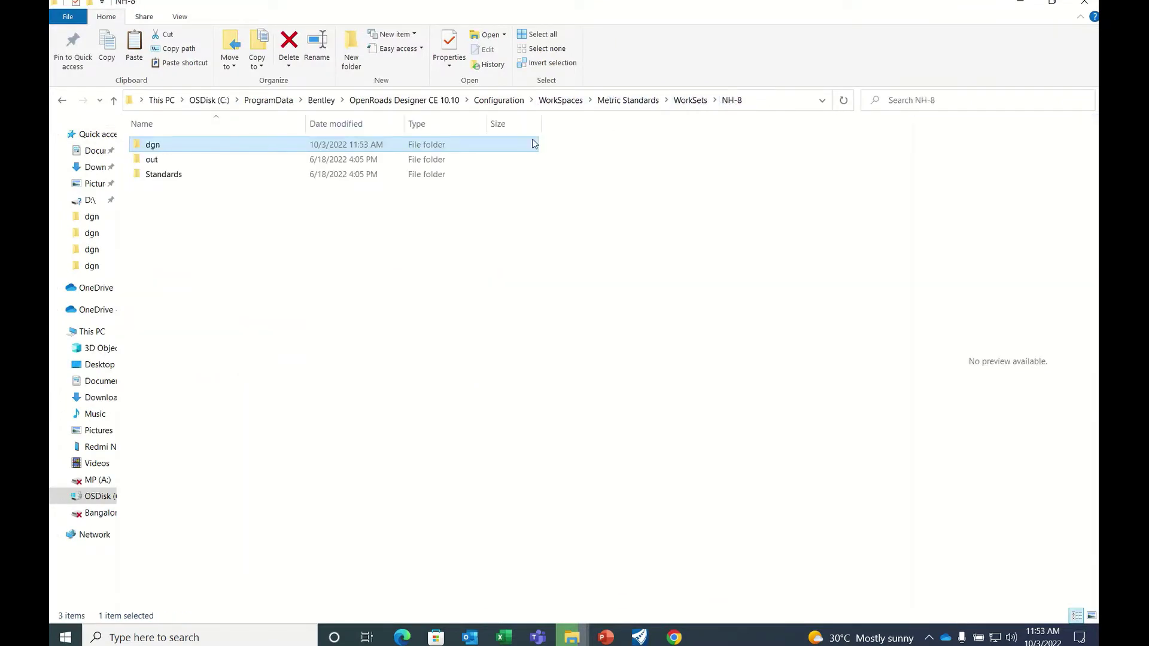
double_click(232, 149)
left_click(227, 160)
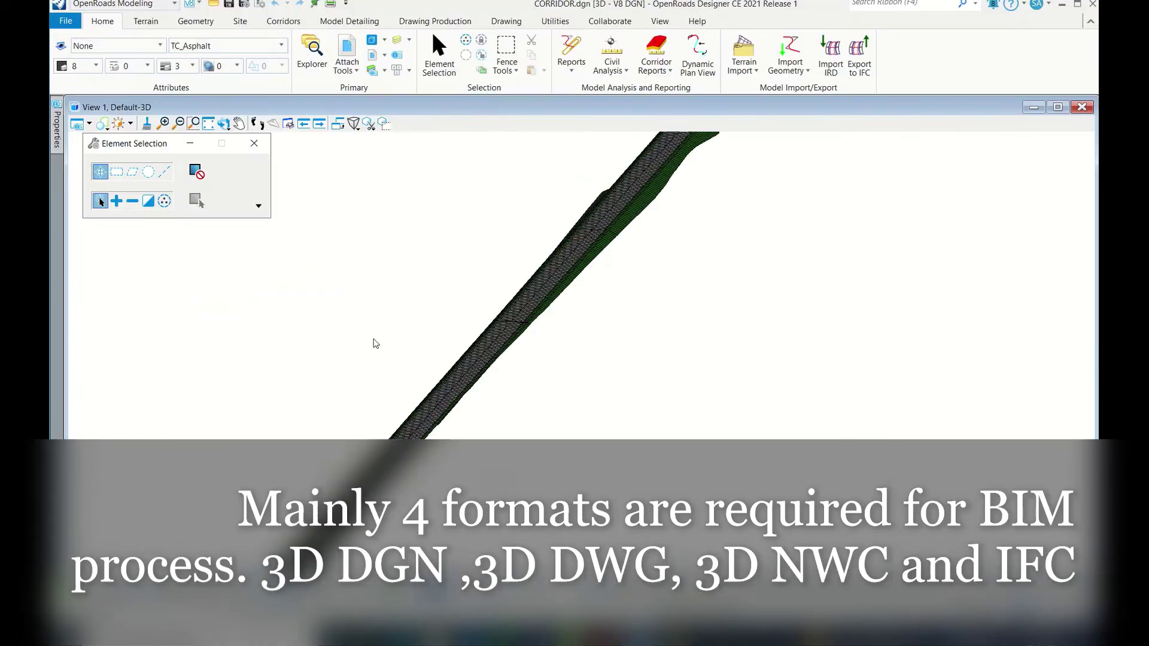
Start a DWG export and rename the file from CORRIDOR.dwg to 3d CAD.
left_click(60, 22)
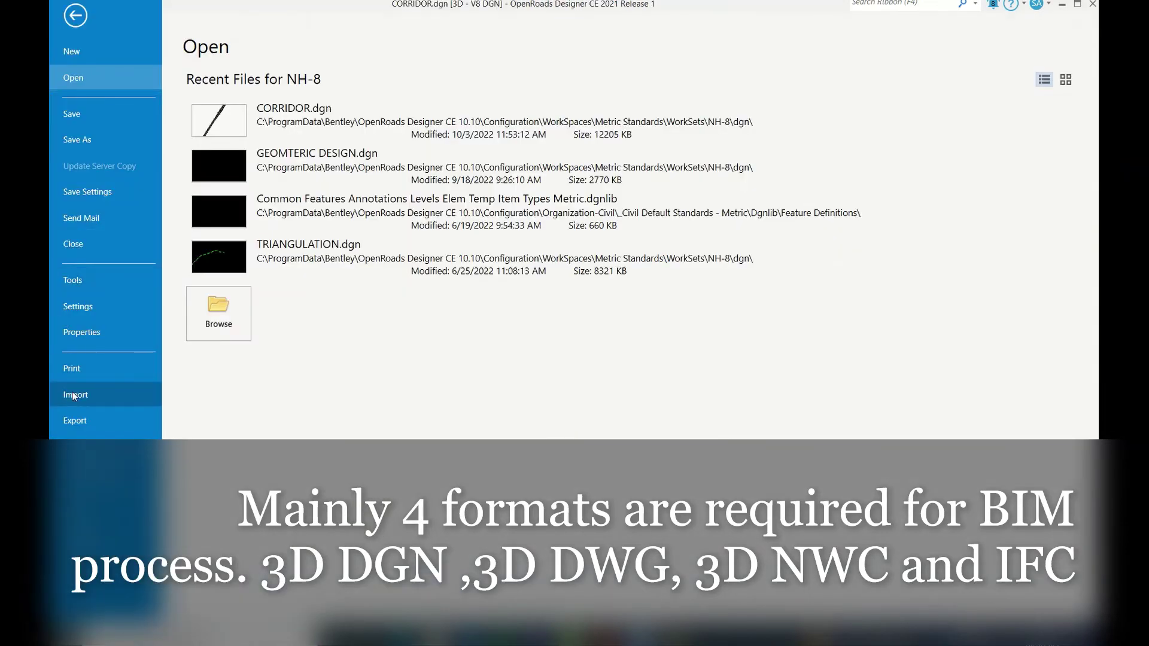
left_click(75, 421)
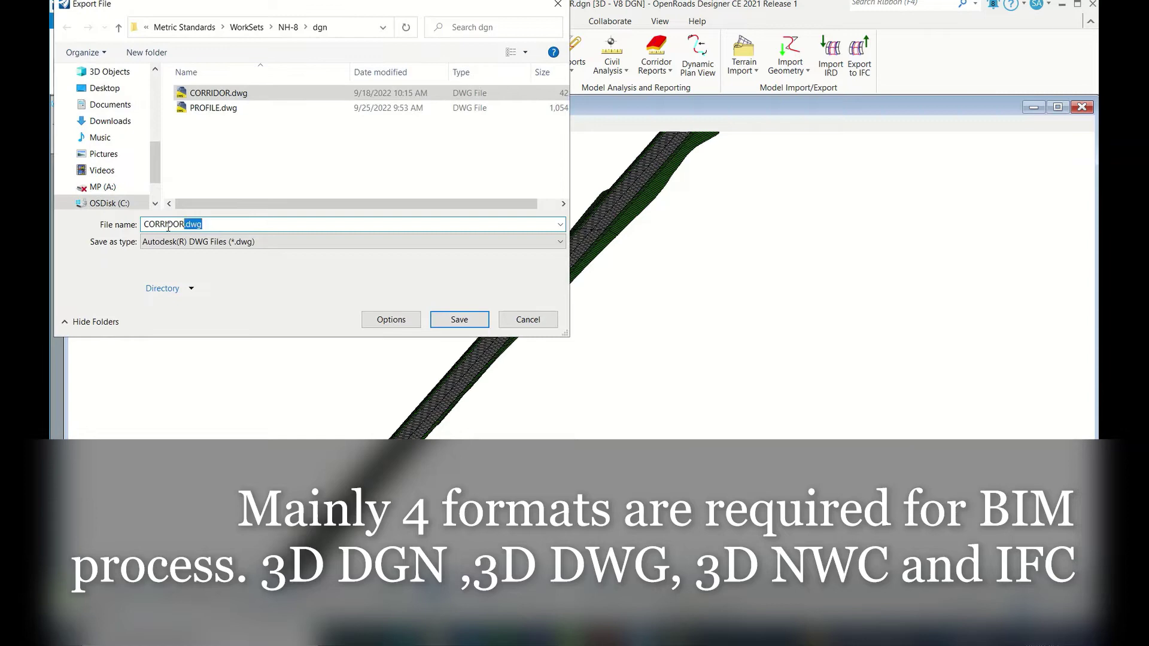
double_click(169, 227)
type("3d ")
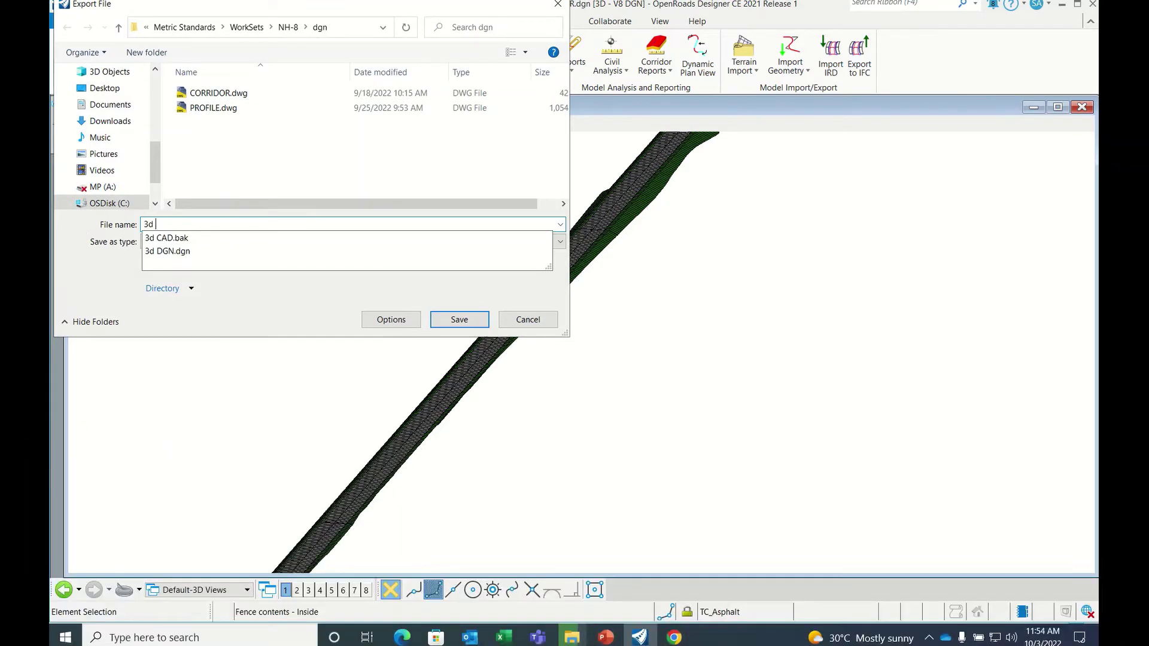
type("CAD")
left_click(83, 232)
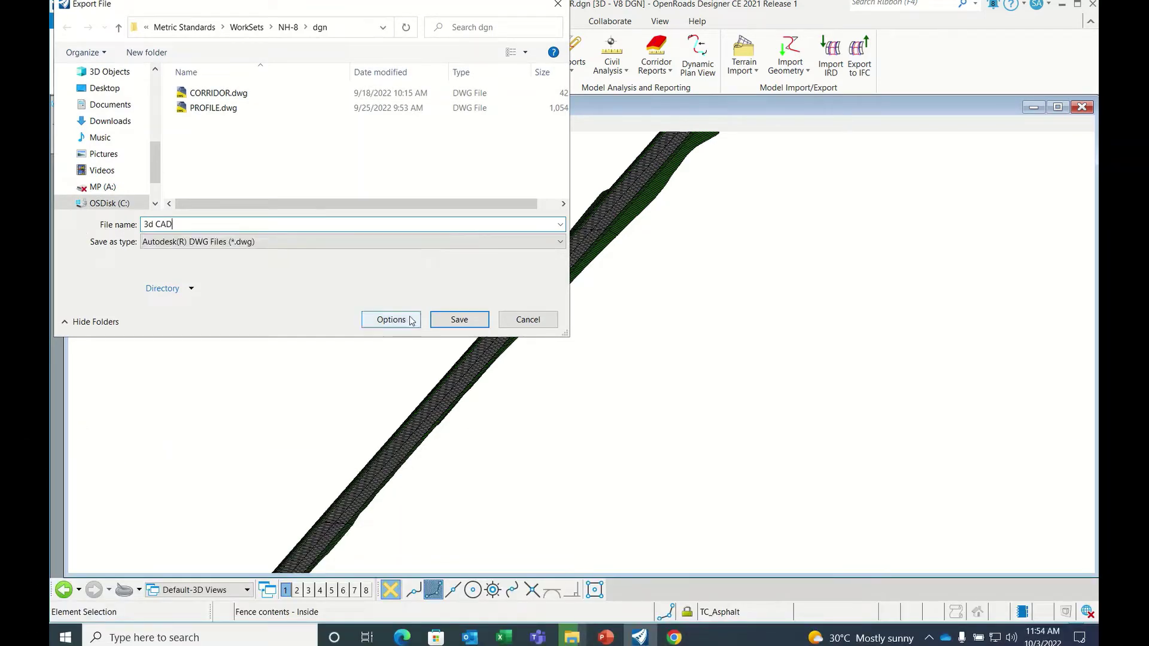
Filter the DWG export to the Default-3D model only and save 3d CAD.
left_click(391, 320)
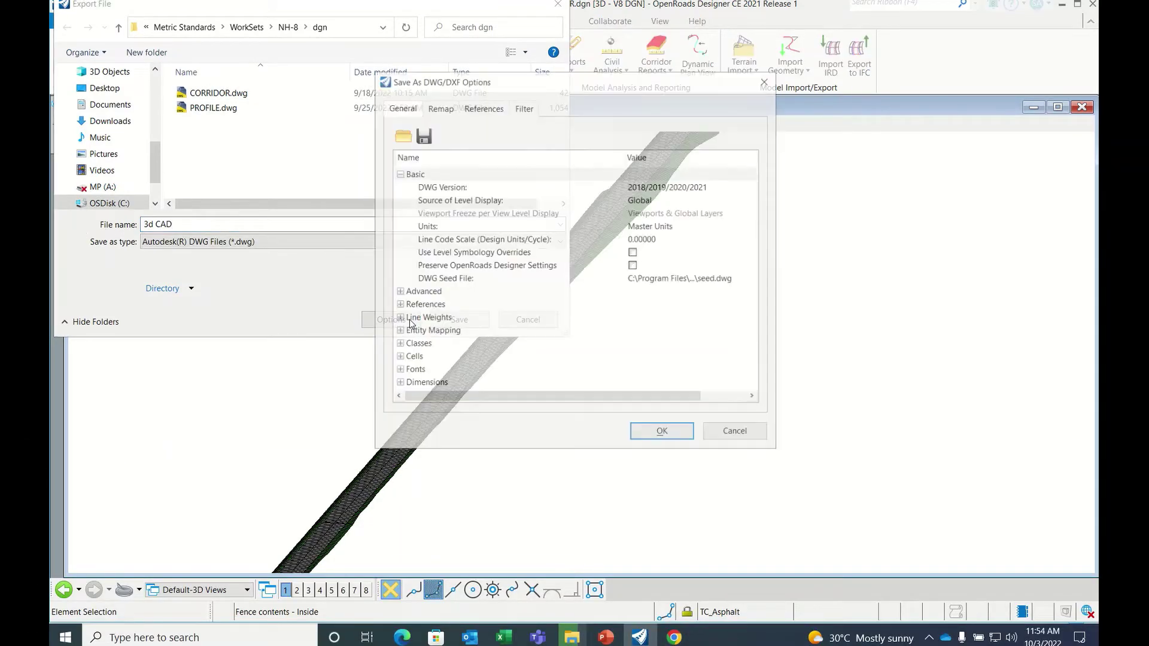
left_click(522, 111)
left_click(555, 182)
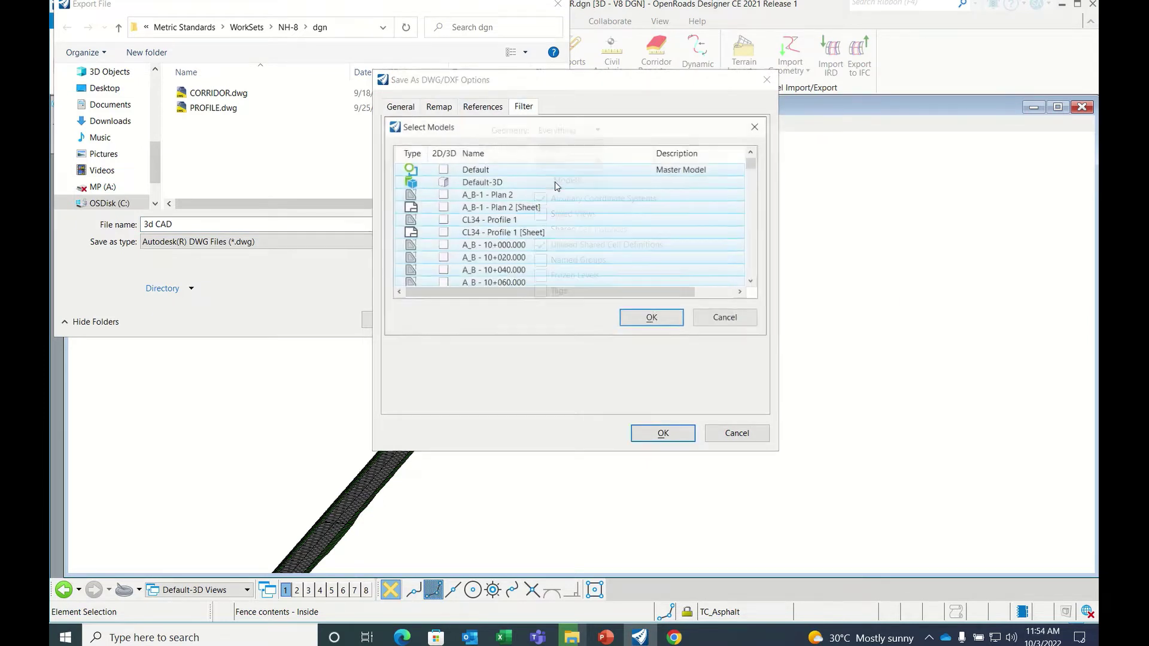
left_click(491, 183)
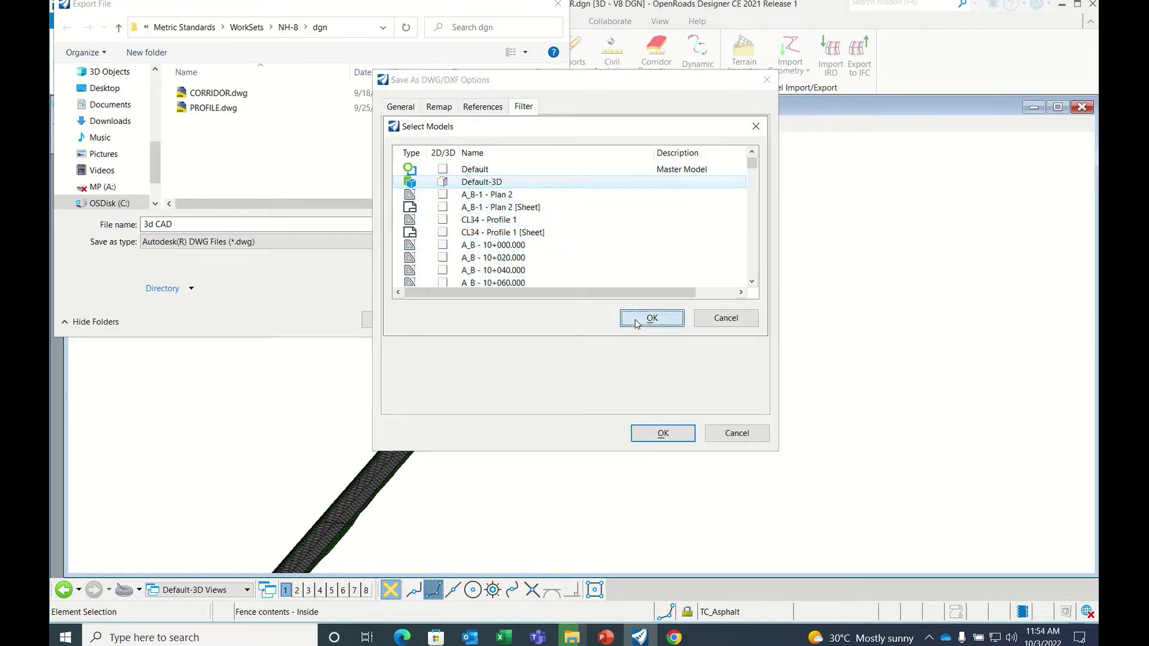
left_click(652, 318)
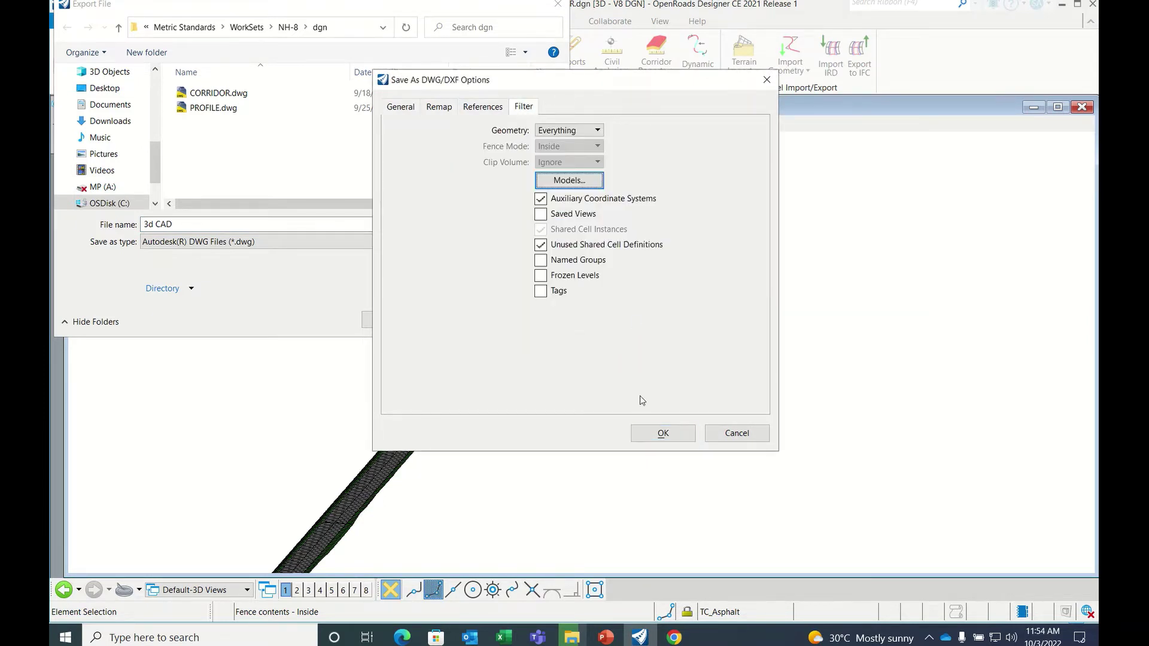
left_click(662, 434)
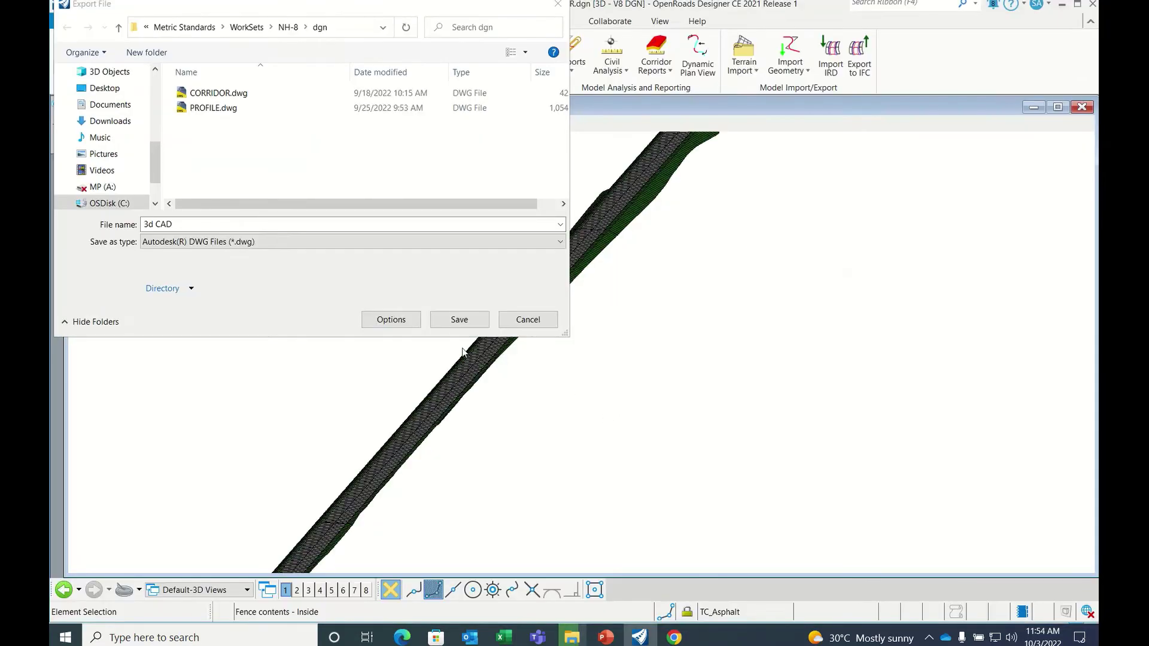
left_click(453, 317)
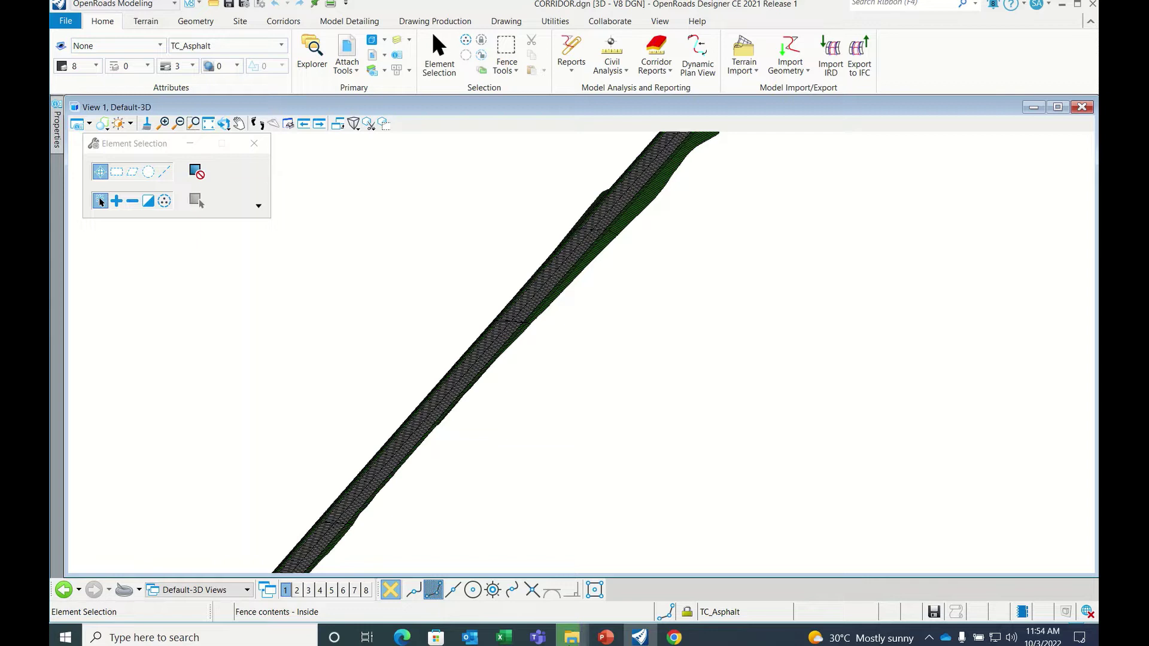
Check 3d CAD.dwg and 3d DGN.dgn in the refreshed dgn folder, then close Element Selection.
mouse_move(571, 638)
left_click(867, 577)
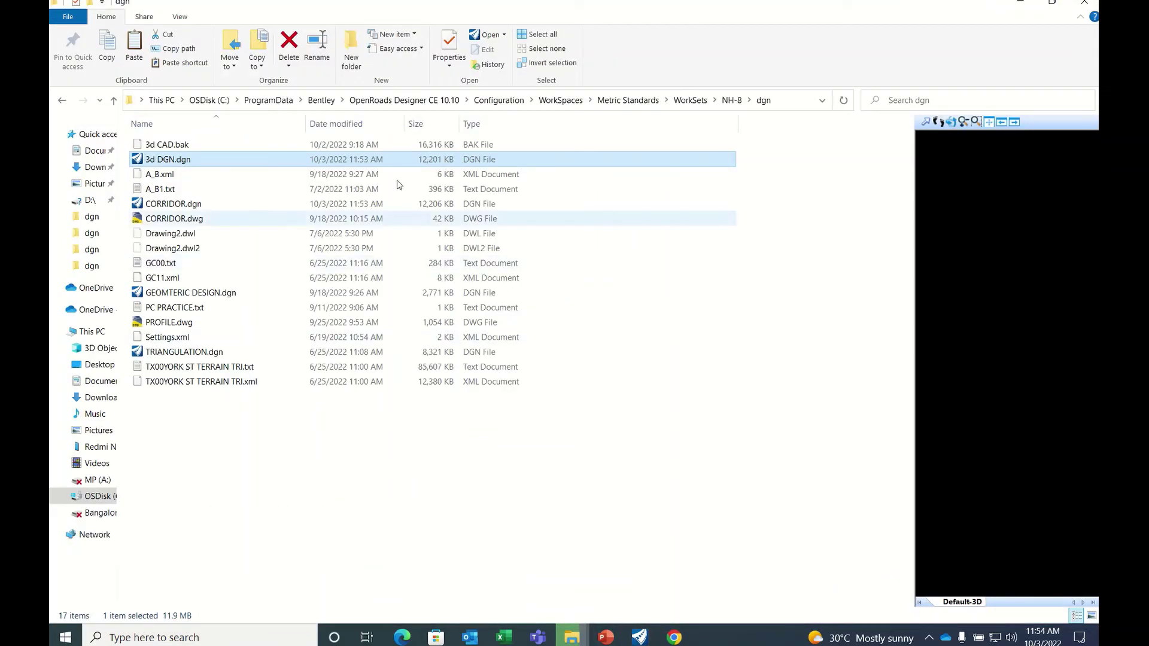
left_click(731, 100)
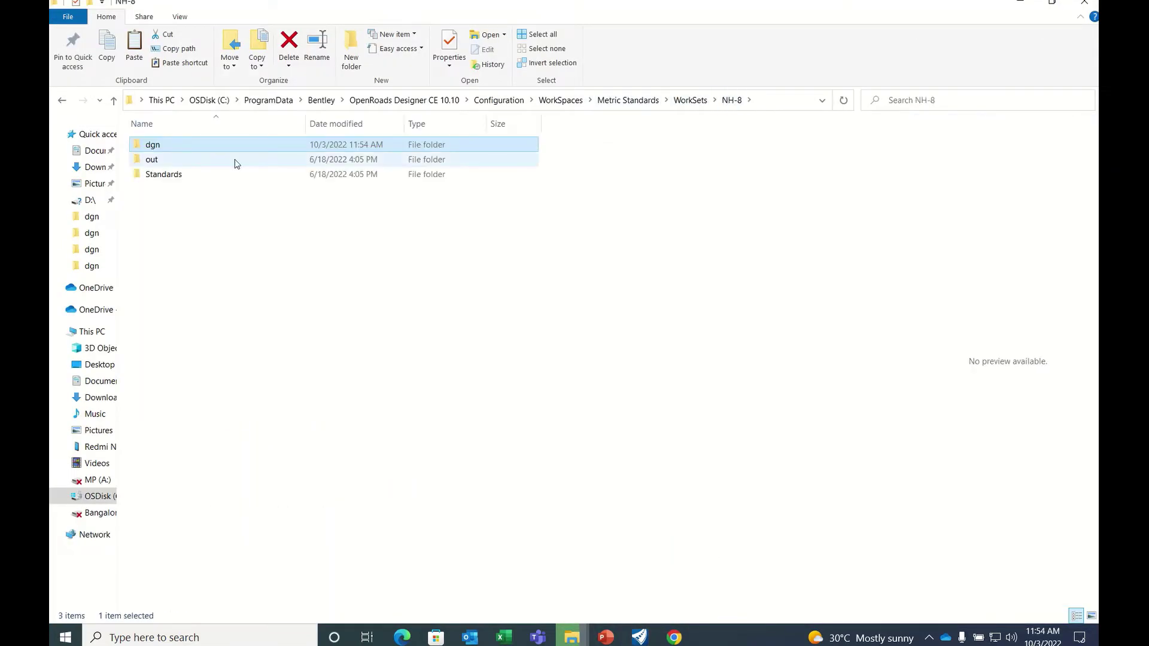
double_click(197, 149)
left_click(199, 158)
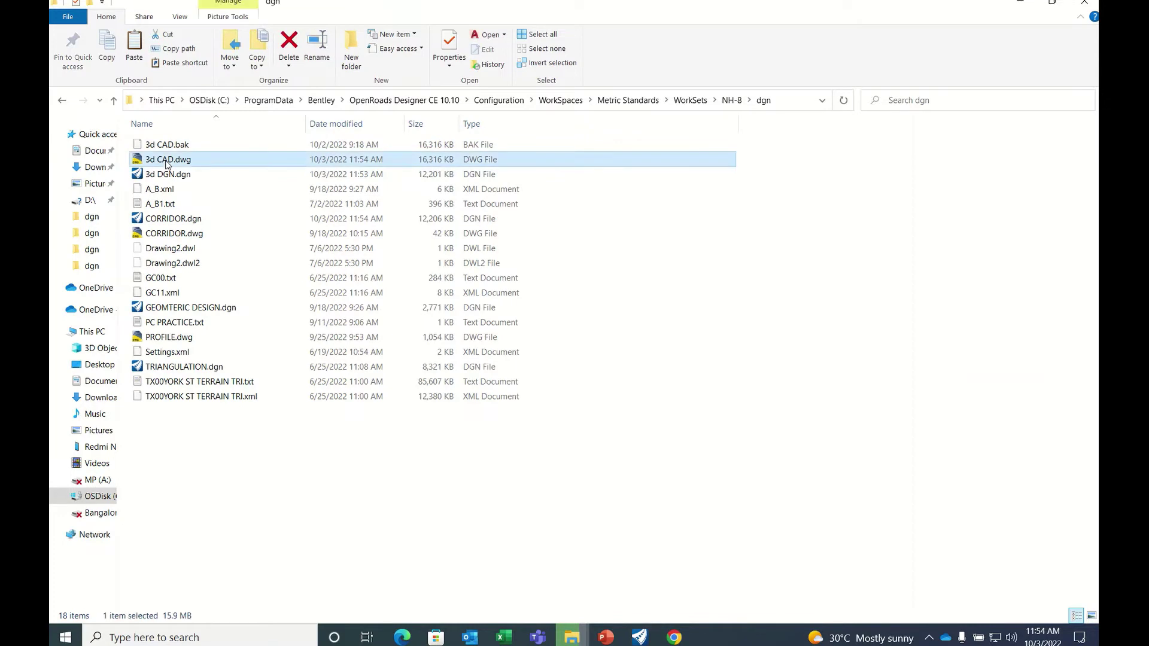
left_click(260, 176)
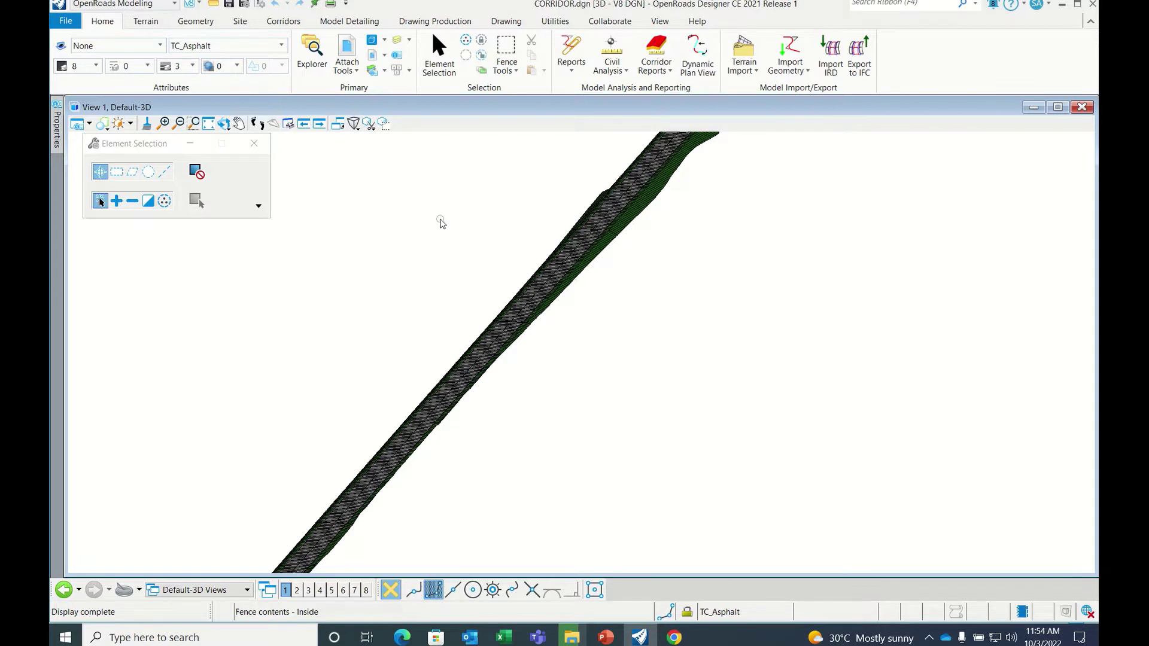
left_click(254, 143)
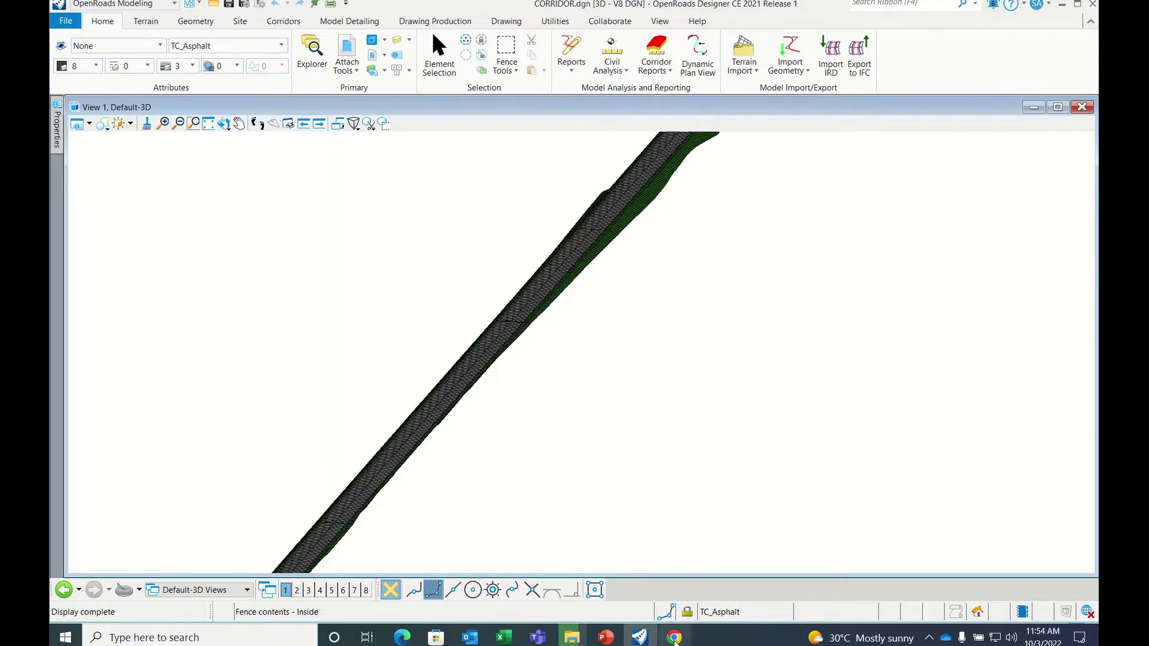
Browse the 'ifc format' Google results and preview BIMCommunity's 'IFC: Why now?' image.
left_click(675, 638)
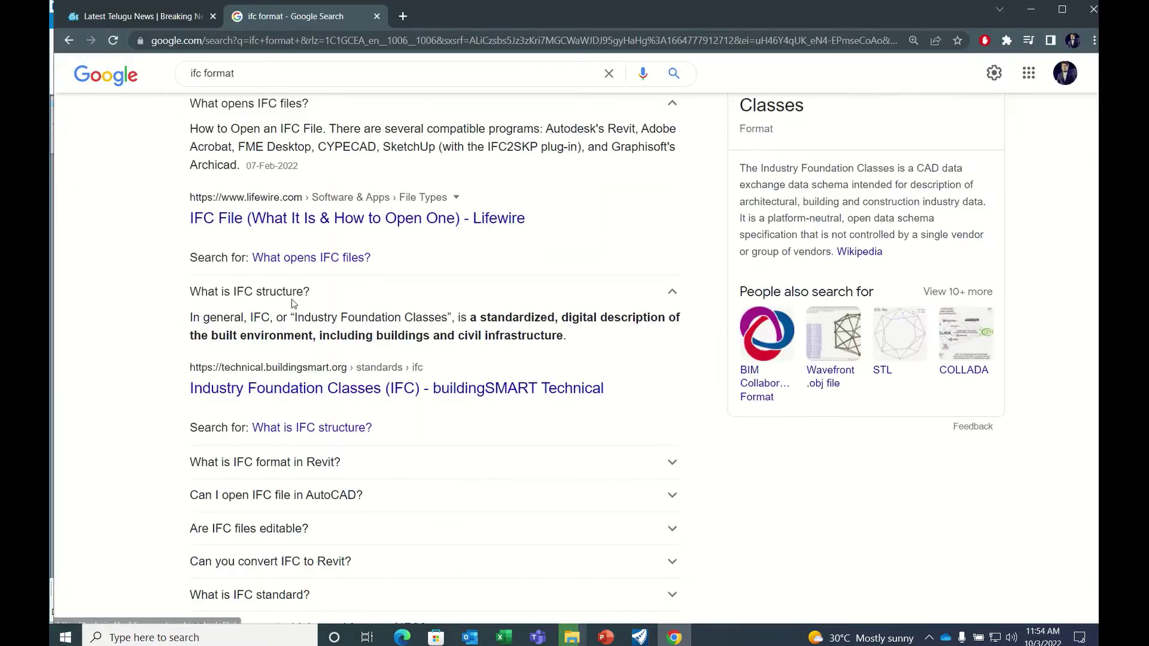
scroll(210, 329, "up", 6)
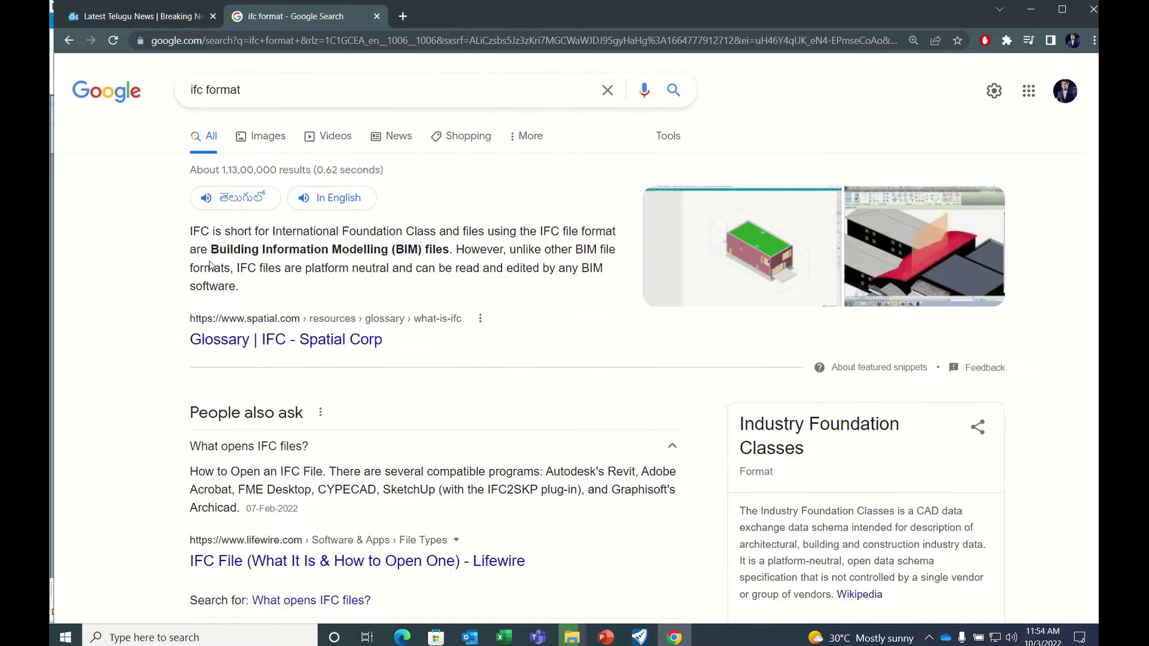
scroll(347, 282, "down", 8)
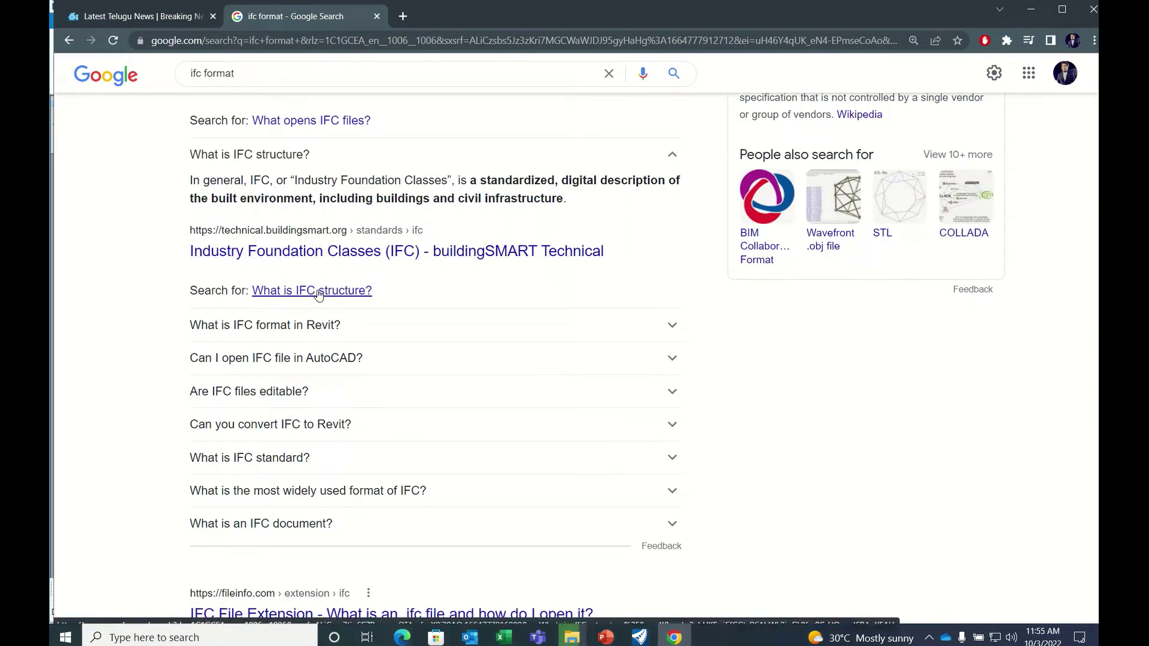
scroll(318, 294, "up", 8)
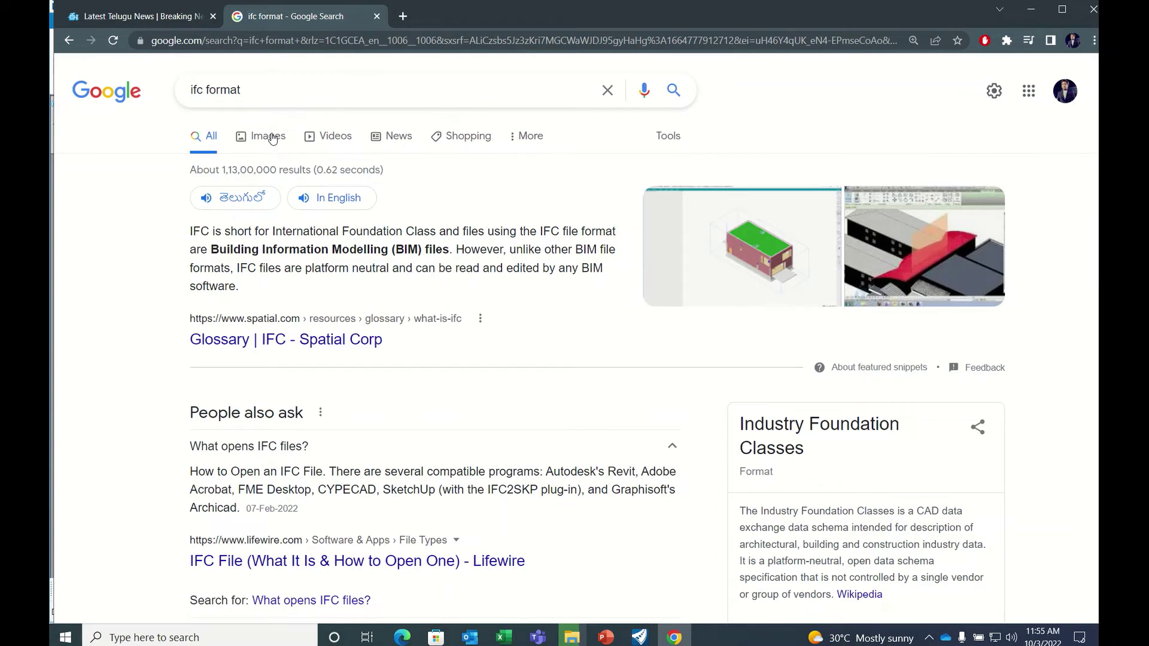
left_click(275, 137)
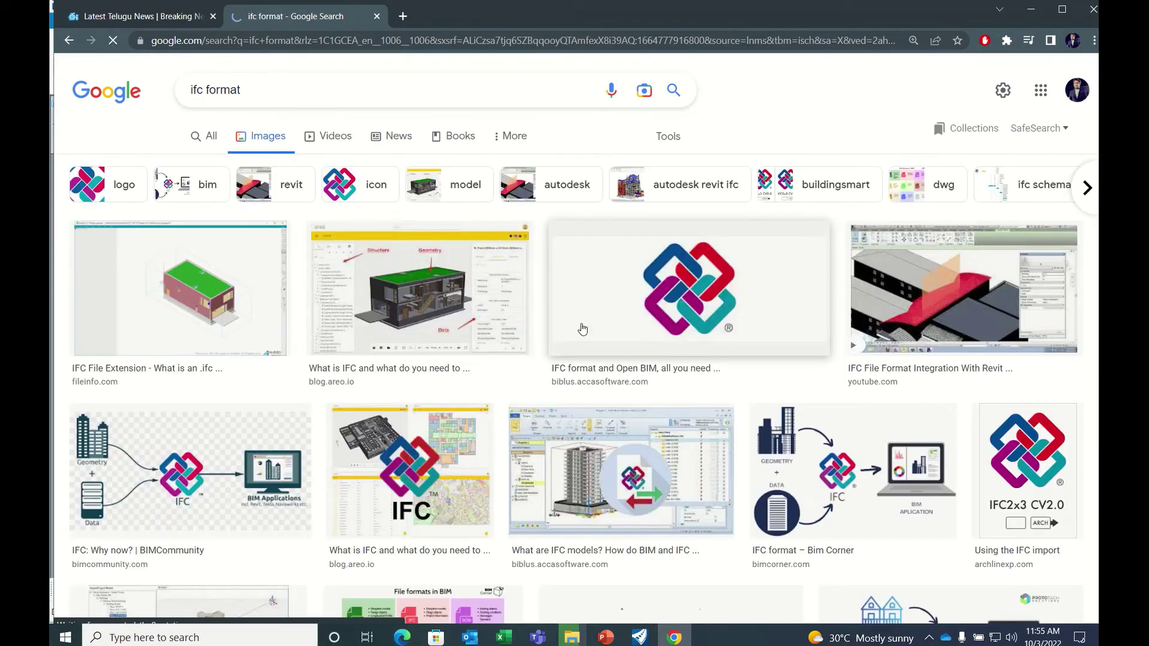
scroll(293, 309, "down", 2)
left_click(142, 365)
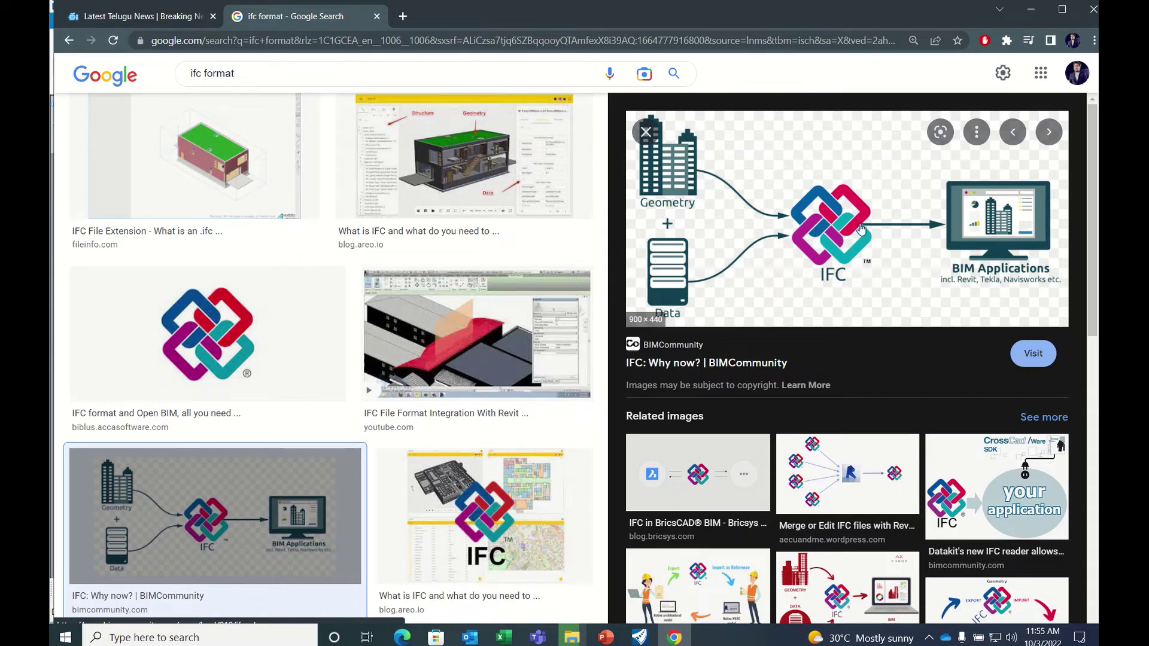
Minimize Chrome and start Export to IFC with no boundary group.
left_click(1032, 10)
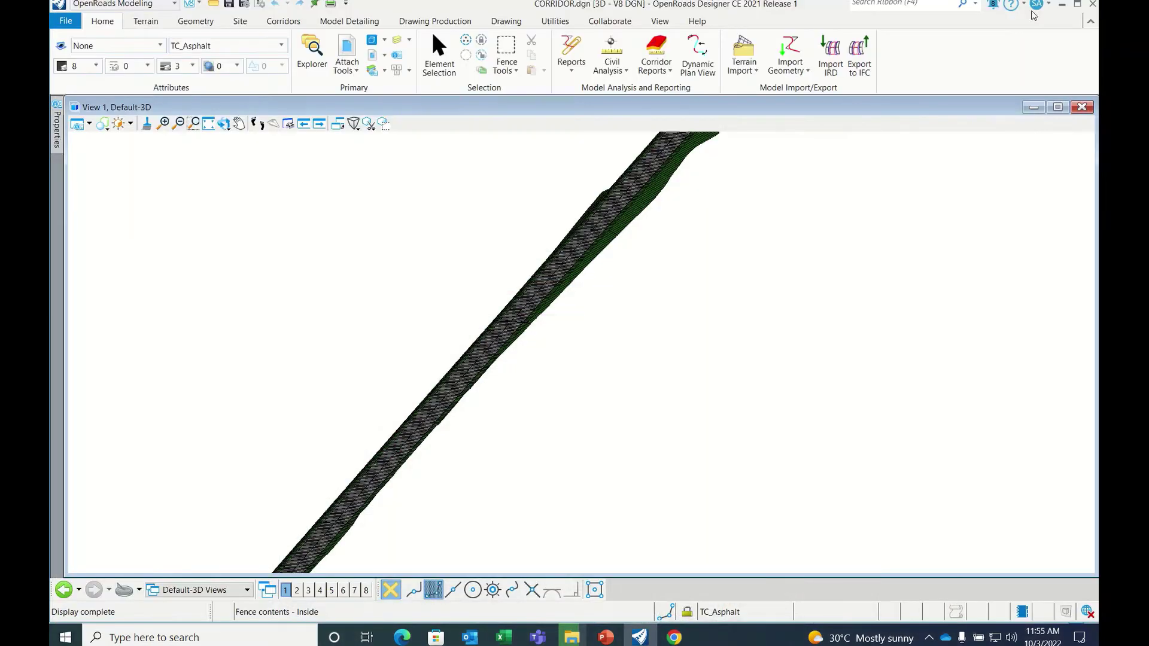
left_click(886, 5)
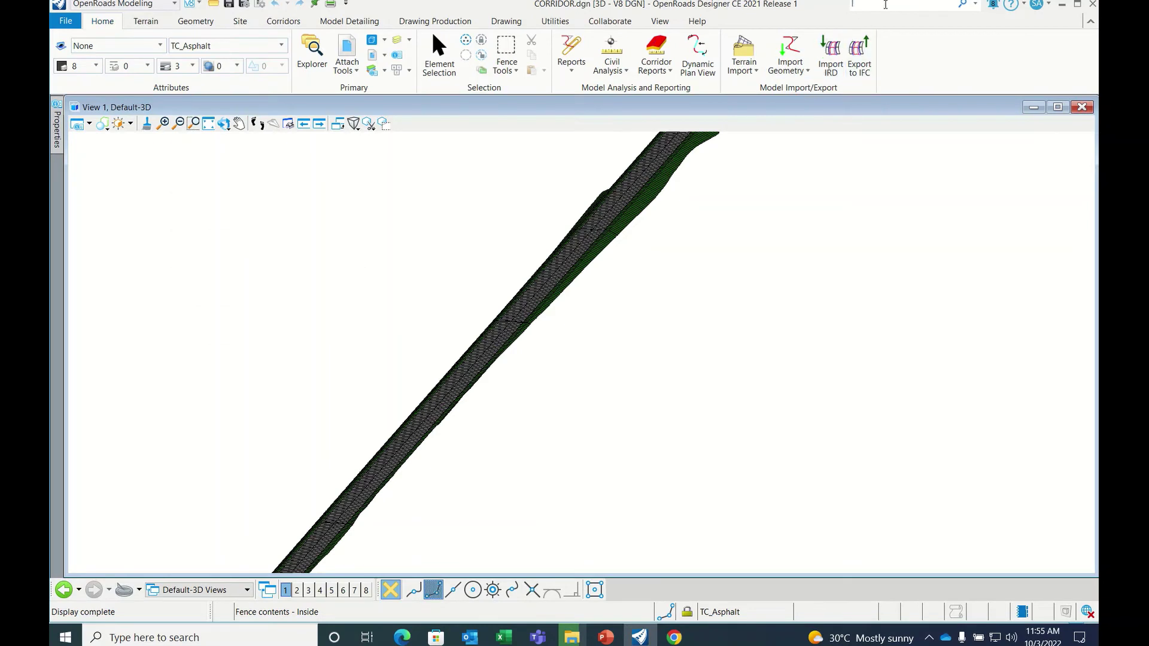
left_click(854, 67)
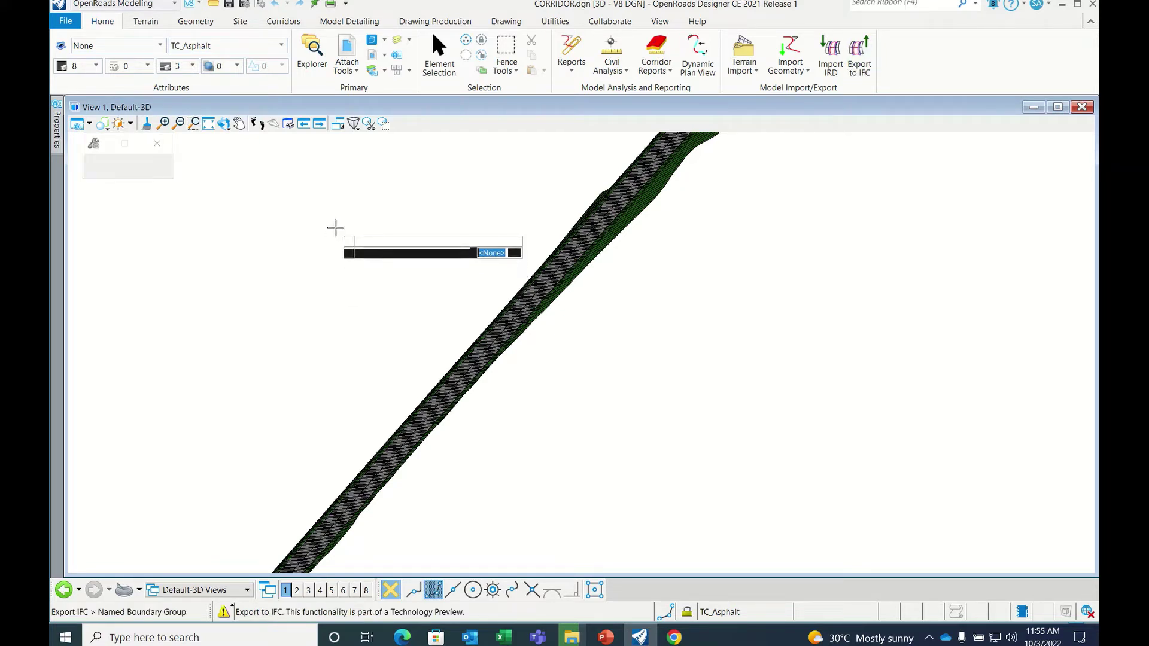
left_click(335, 228)
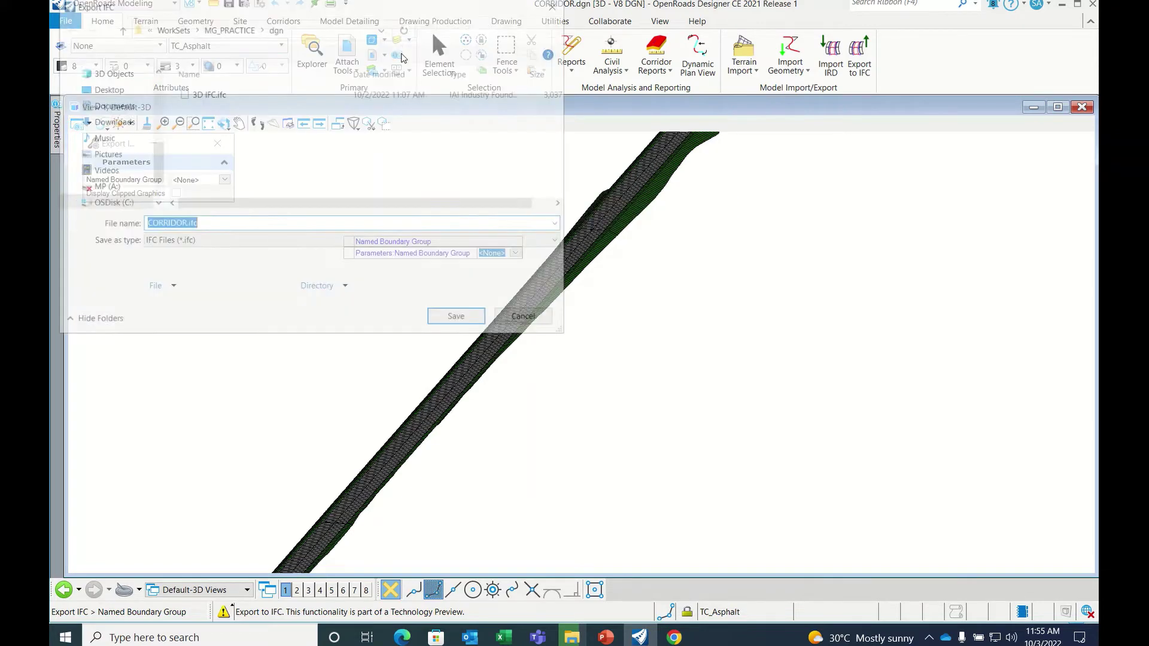
Save the IFC export as 3d IFC in the WorkSets > NH-8 > dgn folder.
left_click(170, 27)
double_click(220, 123)
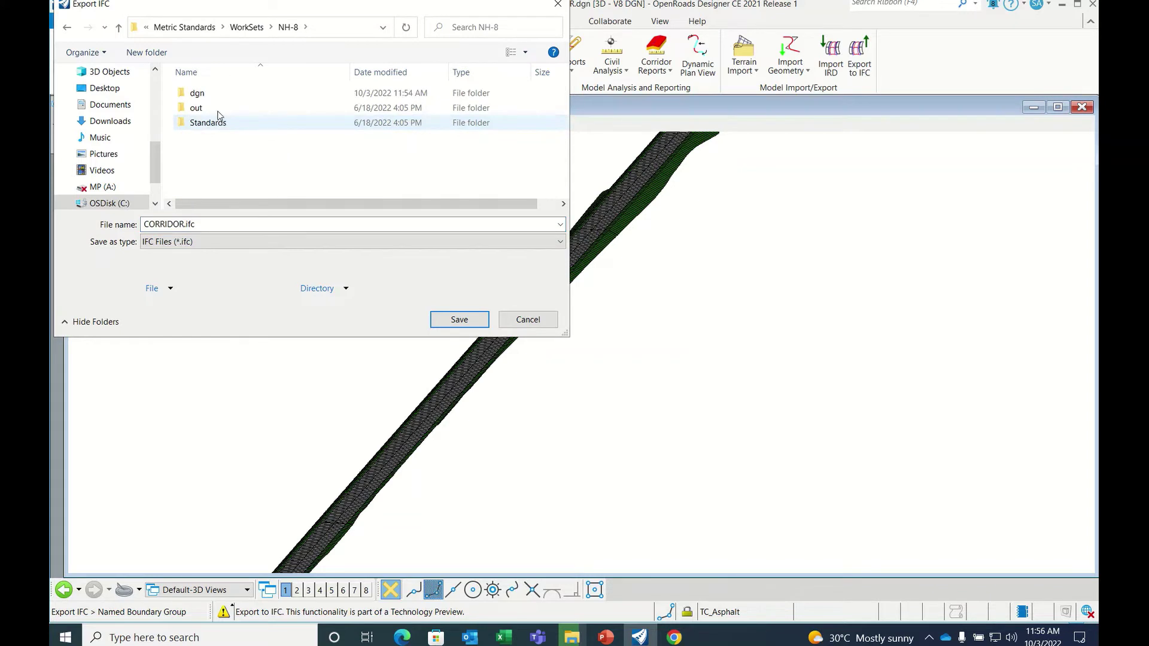
double_click(218, 95)
double_click(188, 225)
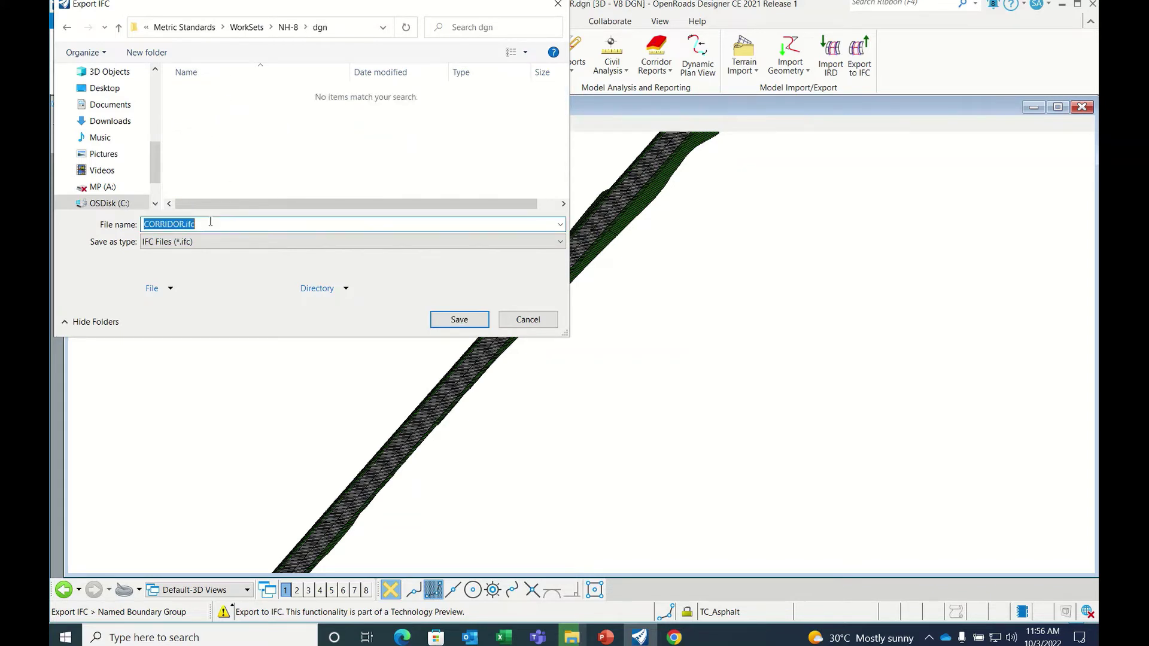
type("3d IFC")
left_click(458, 320)
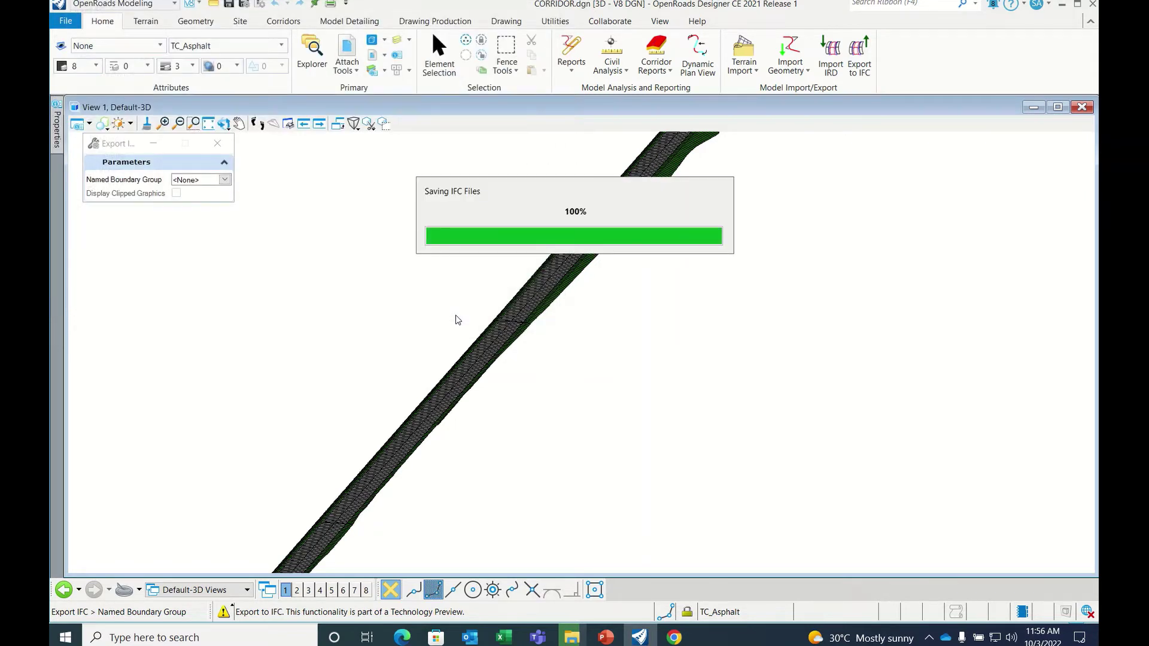
Refresh the NH-8 dgn folder in File Explorer and select the new 3d IFC.ifc file.
mouse_move(568, 639)
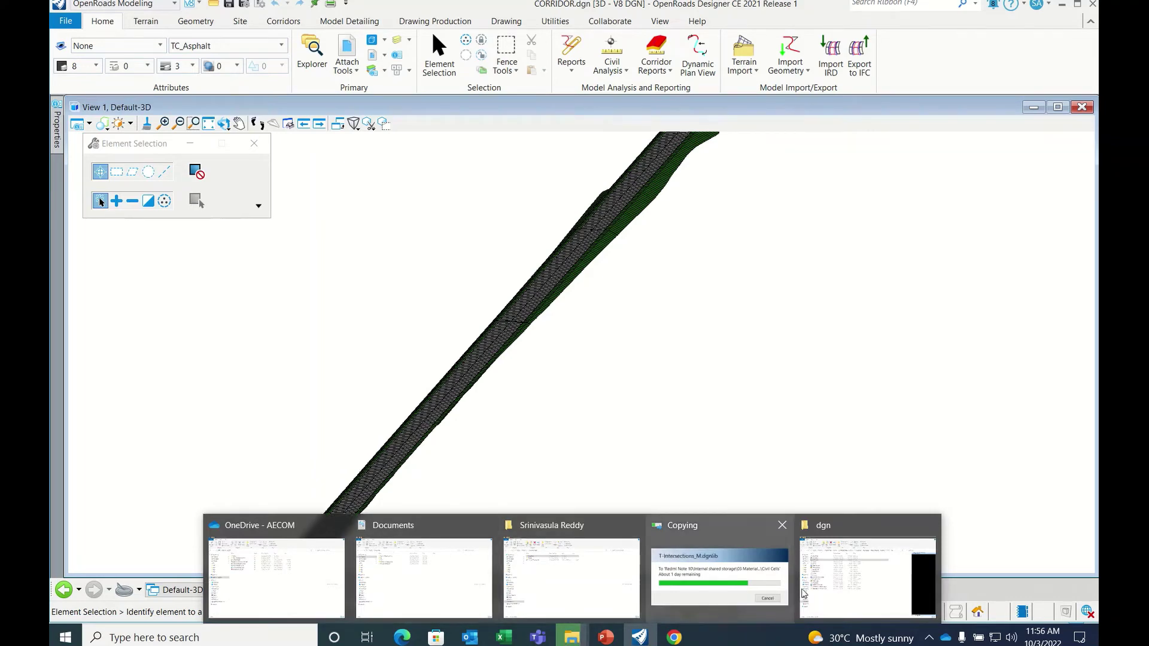
left_click(803, 593)
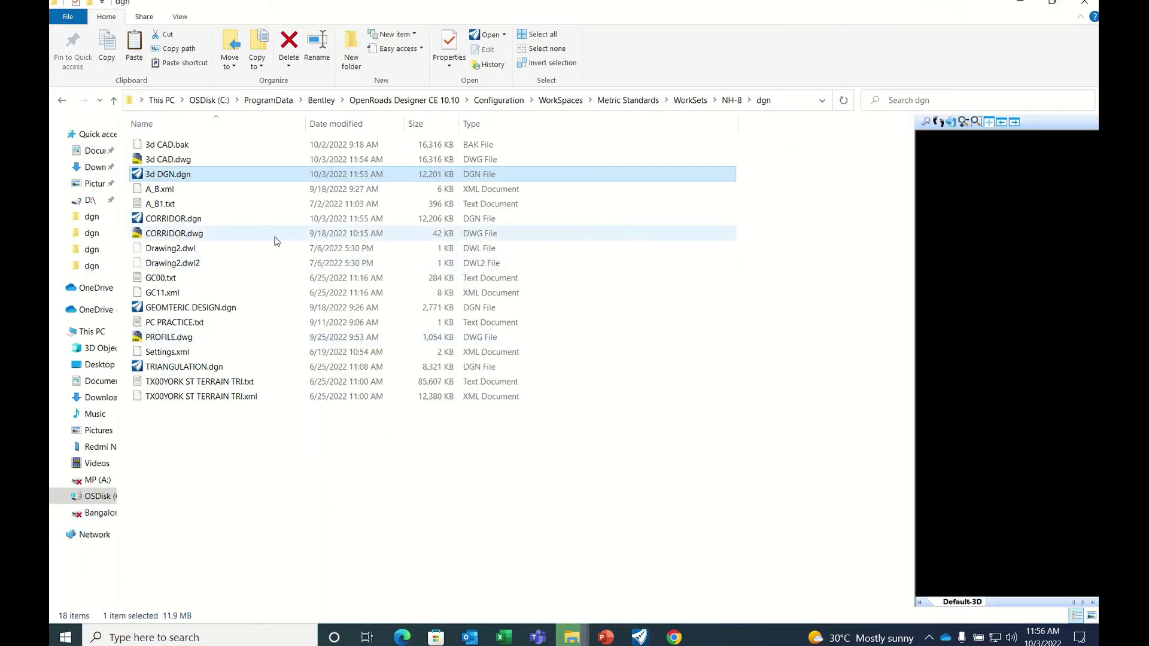
left_click(732, 100)
double_click(258, 149)
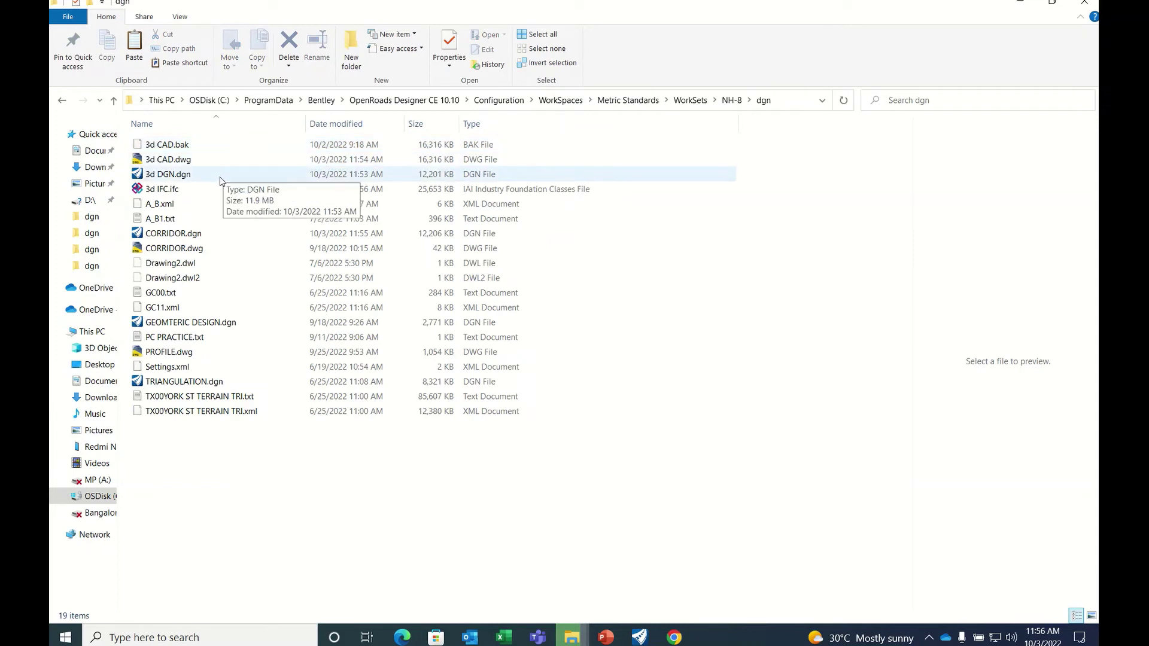
left_click(422, 191)
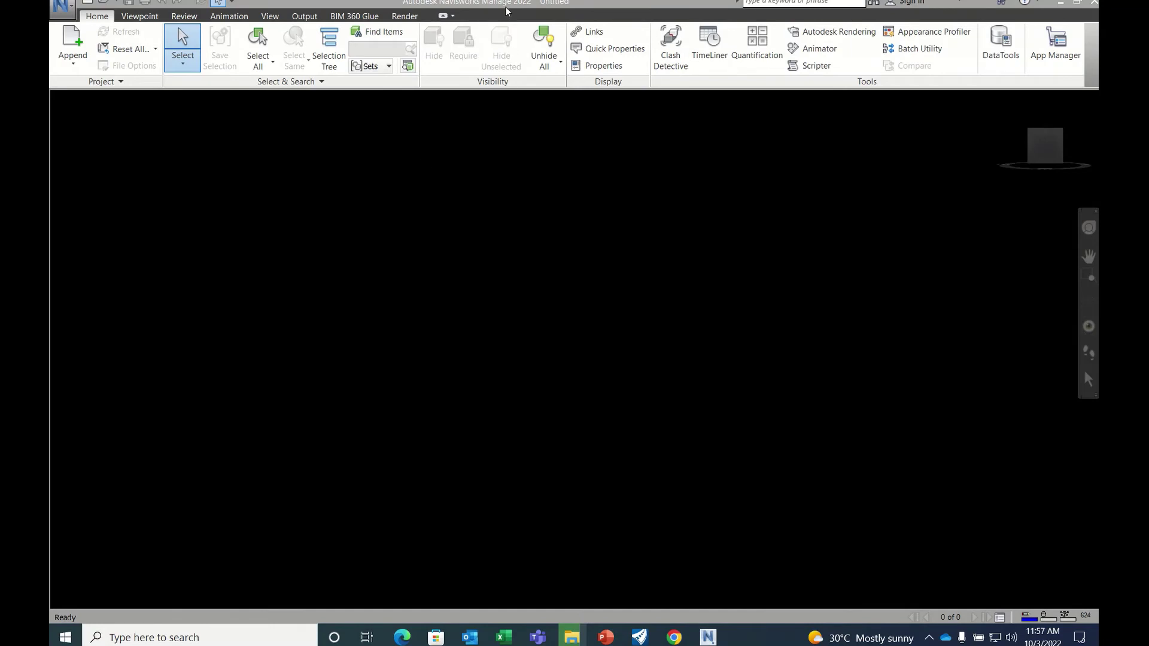
Append 3d CAD.dwg from the dgn folder into the empty Navisworks project.
left_click(73, 42)
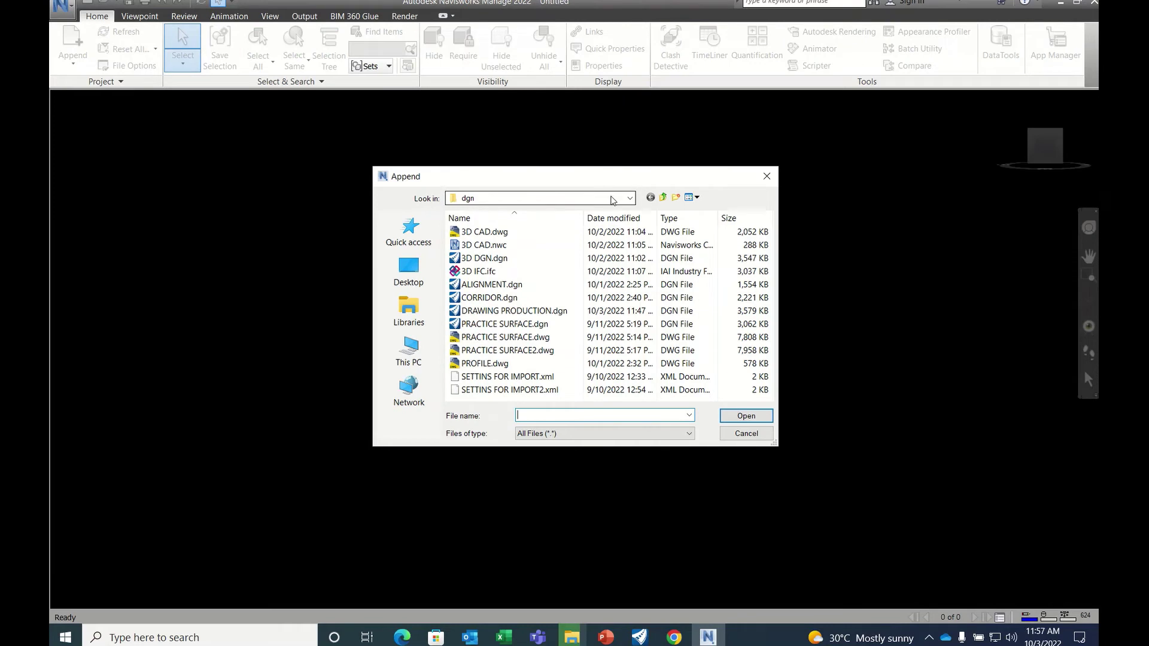
left_click(663, 197)
double_click(482, 240)
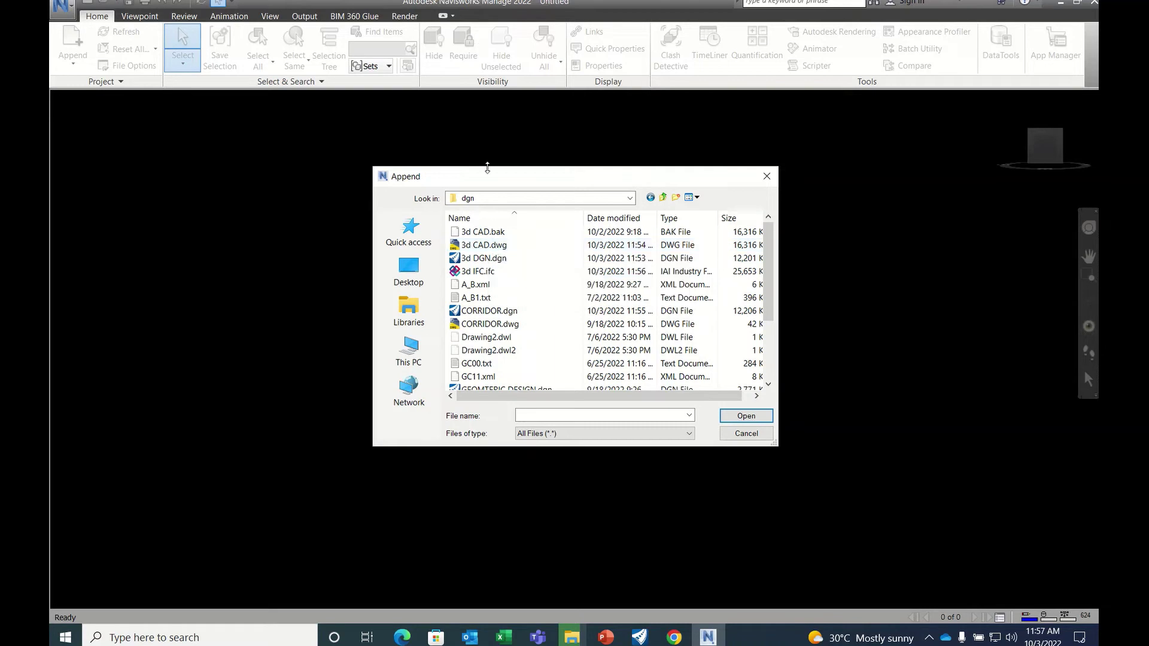
left_click(492, 247)
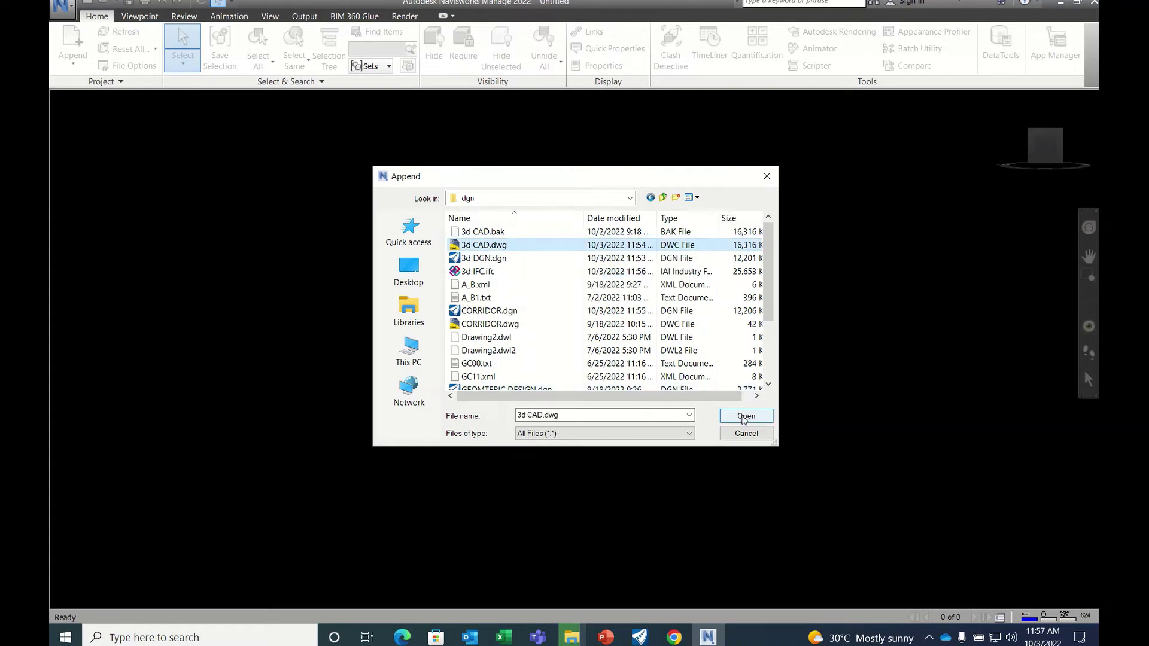
left_click(744, 418)
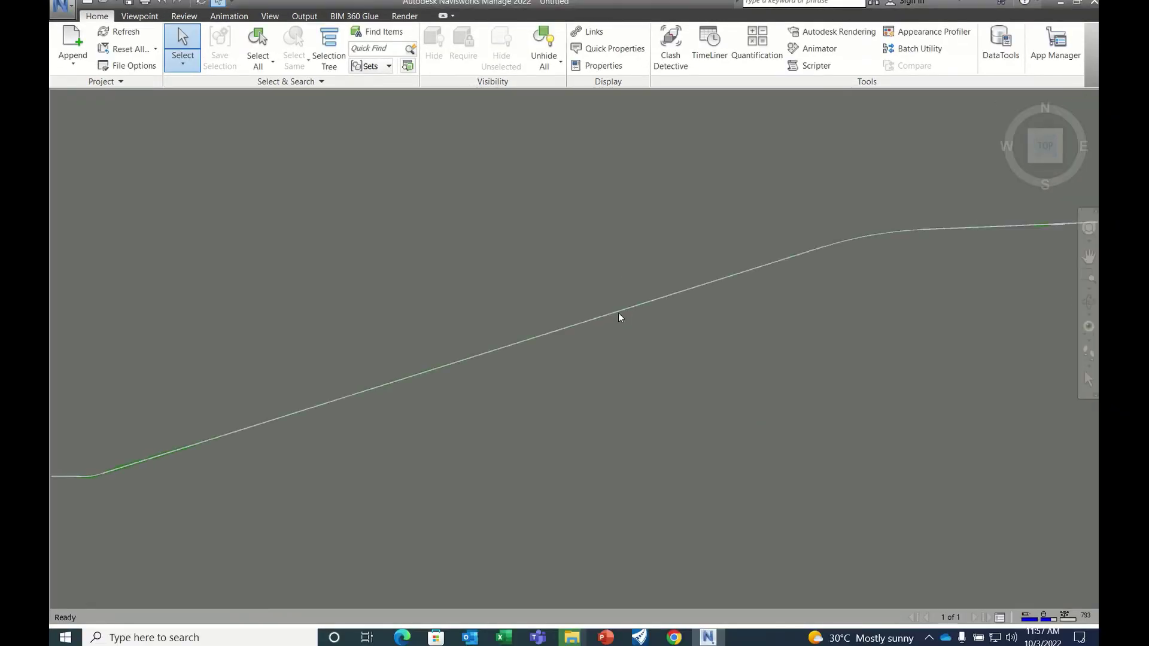
Zoom in on the end of the road corridor and orbit it to a new angle.
scroll(620, 318, "down", 1)
scroll(132, 458, "up", 5)
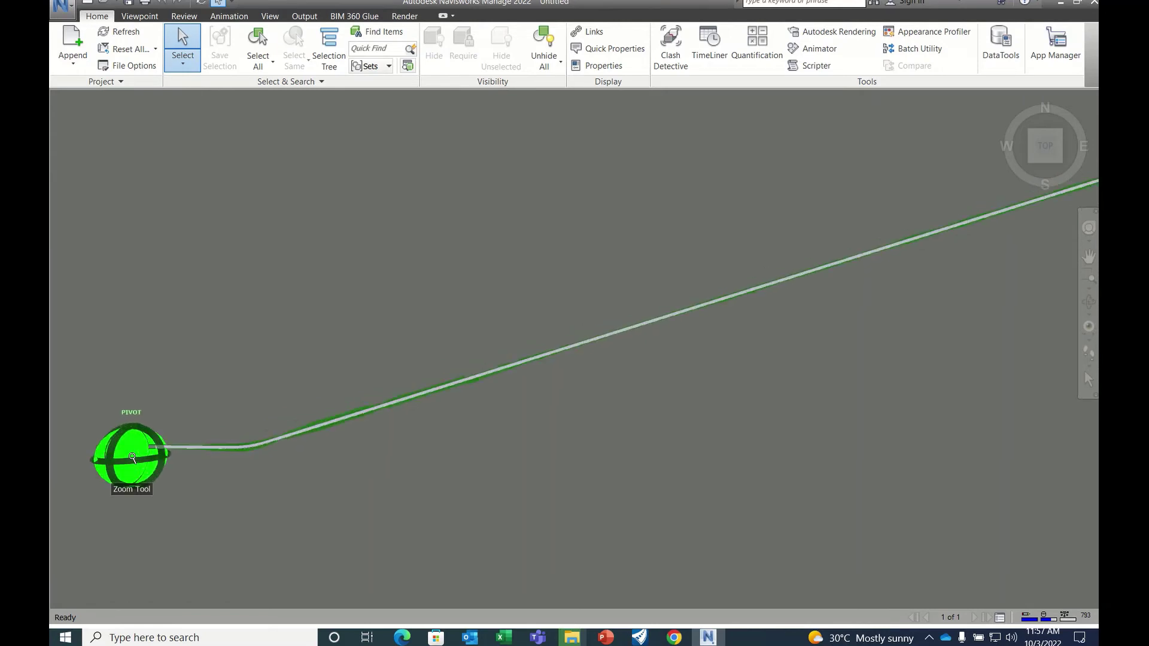
scroll(132, 458, "up", 6)
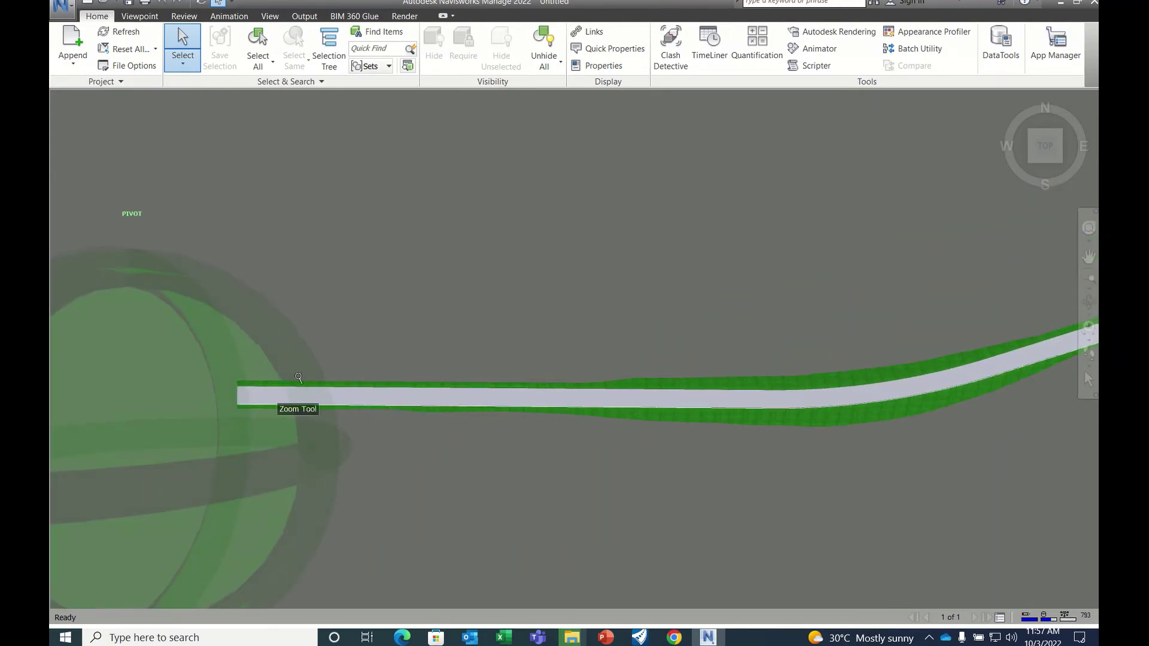
left_click(1088, 303)
left_click_drag(343, 407, 503, 302)
middle_click_drag(254, 419, 484, 415)
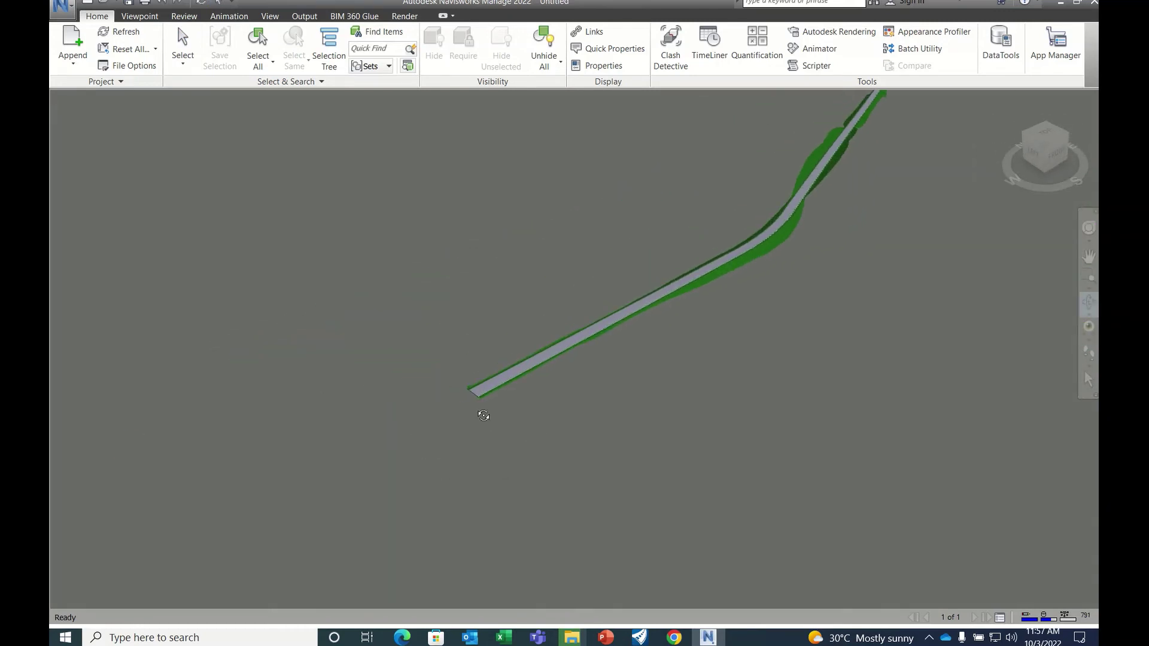
Tilt the corridor end to a low side view showing pavement, curb, grass and soil layers.
scroll(483, 415, "up", 6)
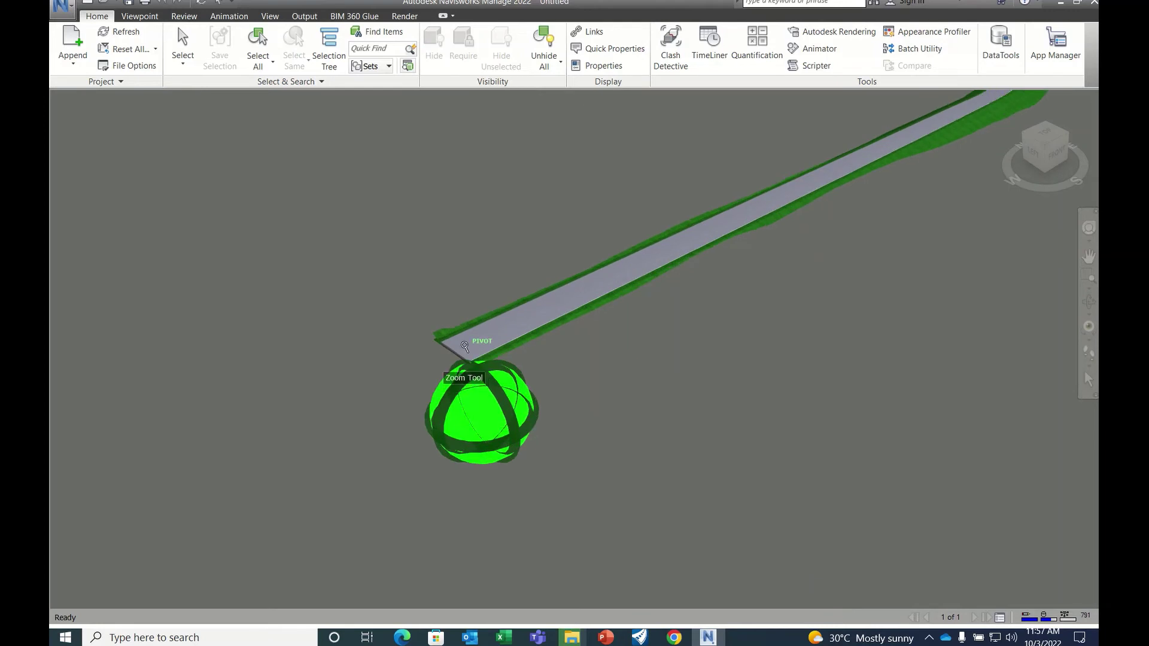
scroll(465, 346, "down", 5)
left_click_drag(426, 357, 132, 465)
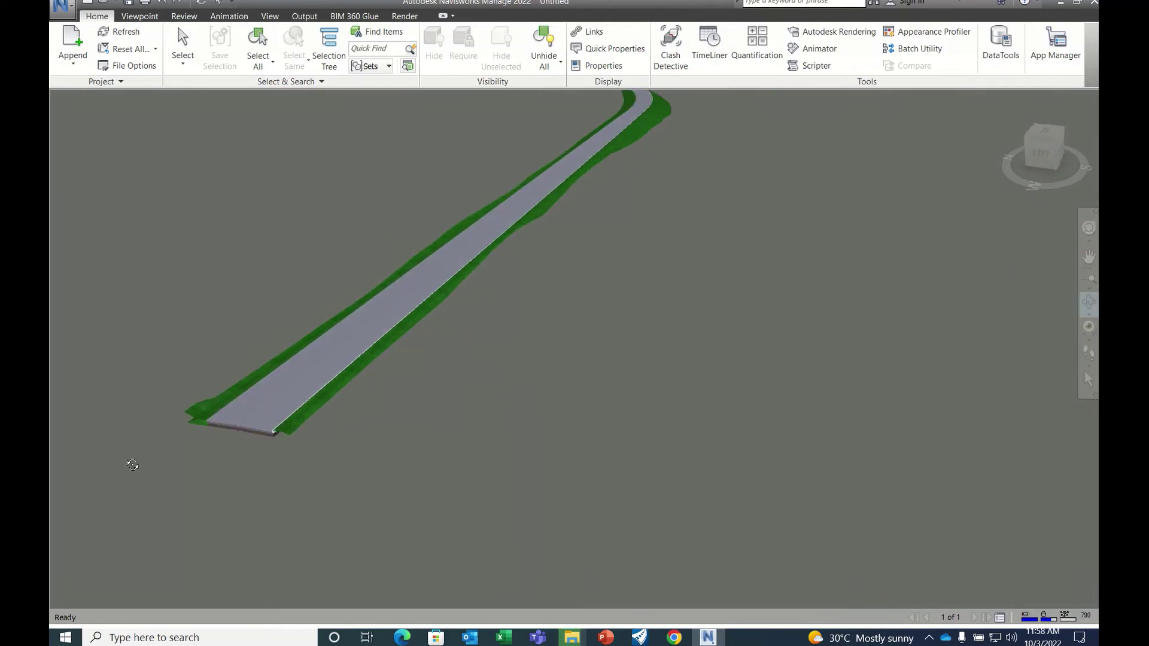
middle_click_drag(133, 465, 557, 415)
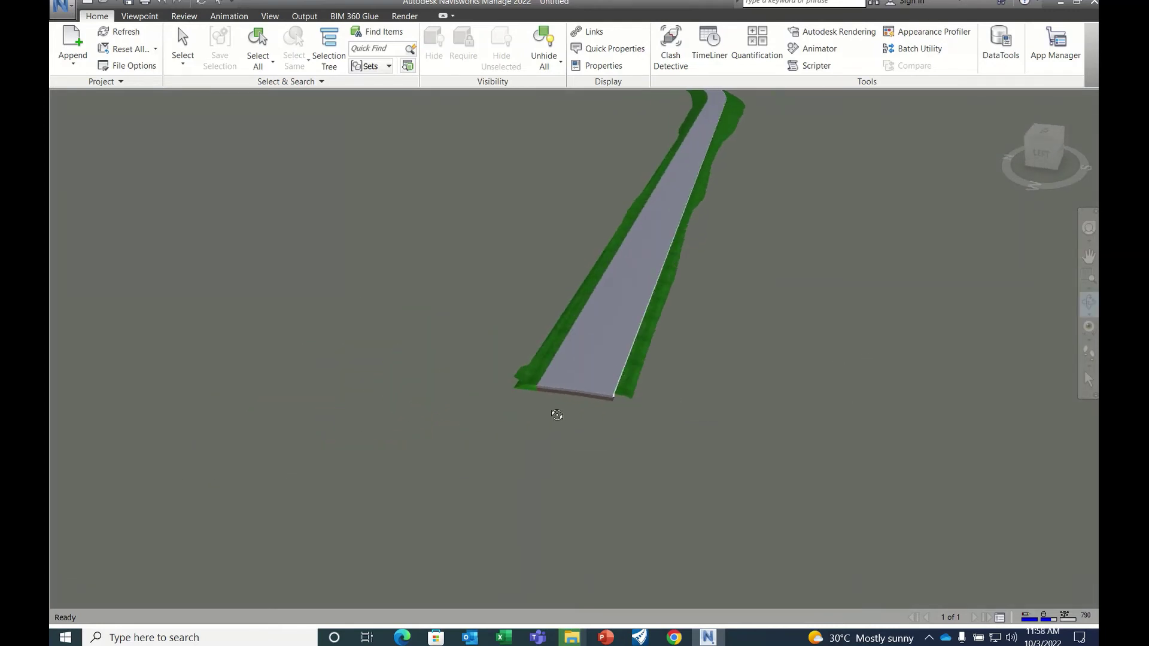
scroll(556, 415, "up", 8)
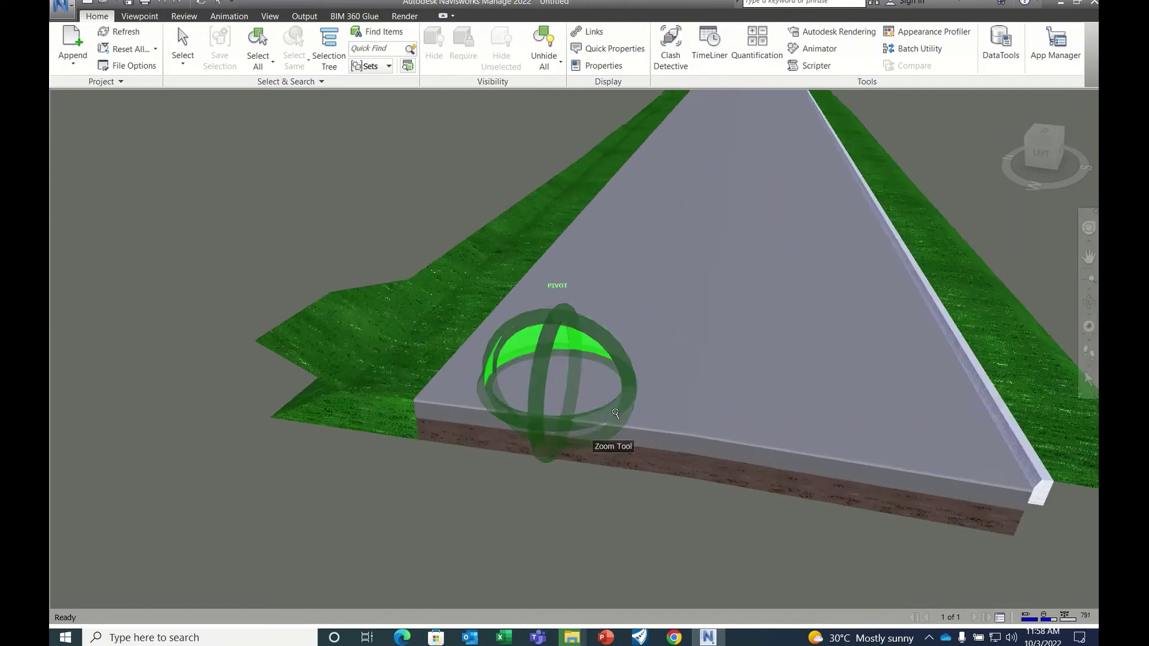
scroll(616, 413, "up", 3)
scroll(670, 374, "down", 5)
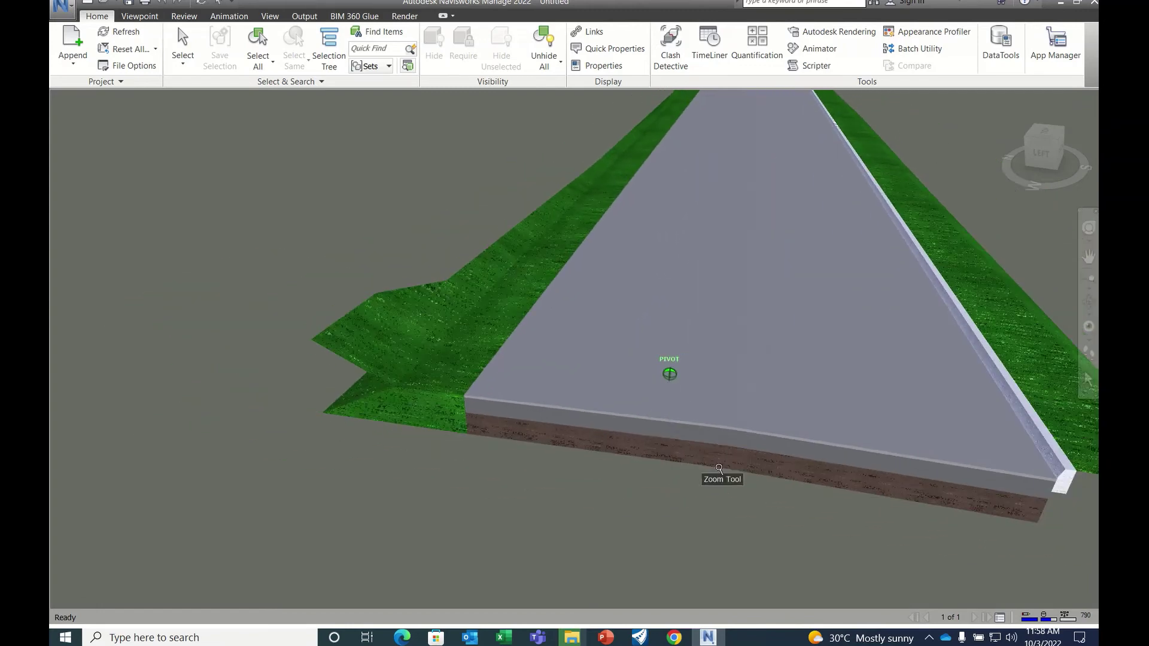
middle_click_drag(718, 469, 706, 515, "shift")
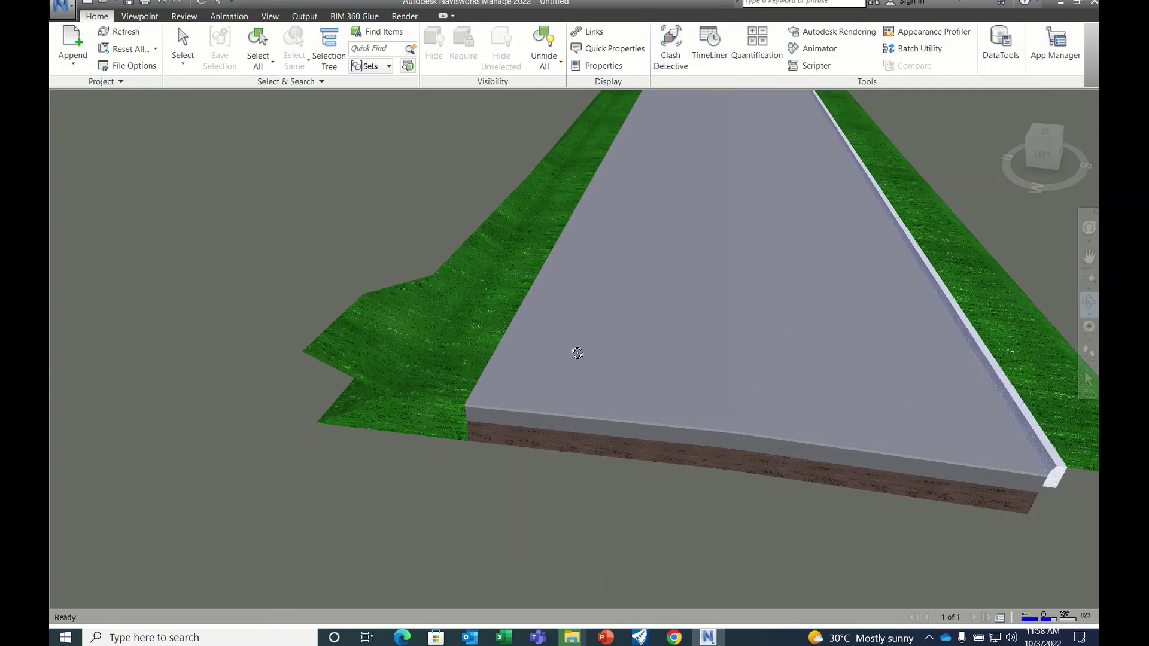
Zoom out and pan the road down so its full curving length fills the view.
scroll(547, 357, "down", 5)
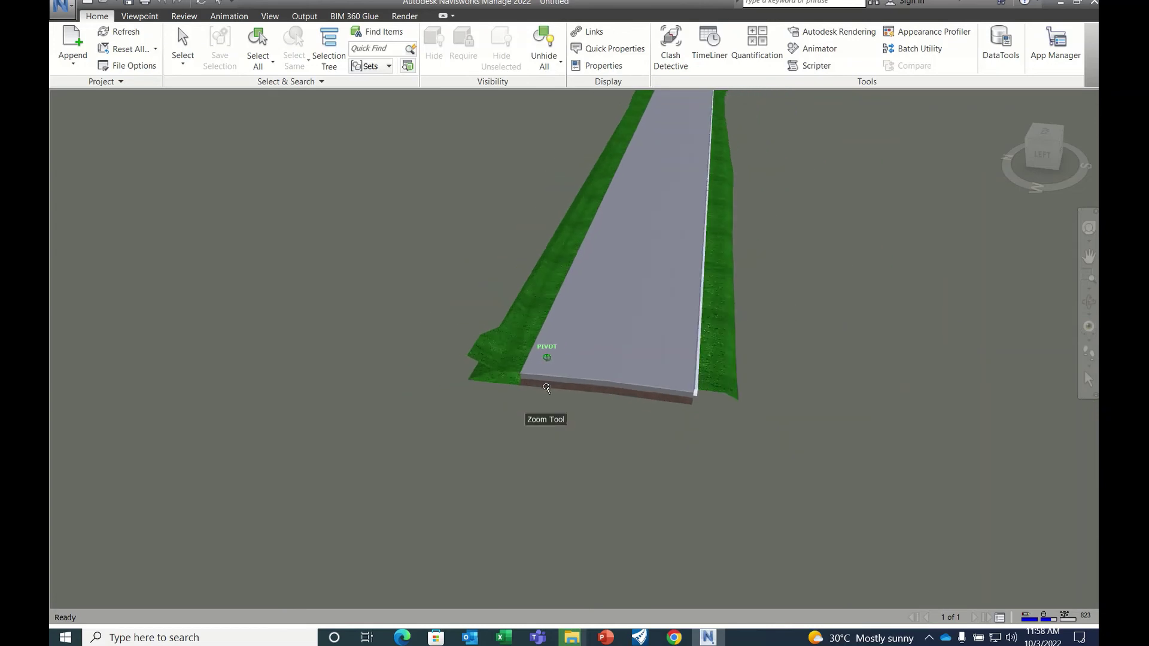
scroll(547, 387, "down", 5)
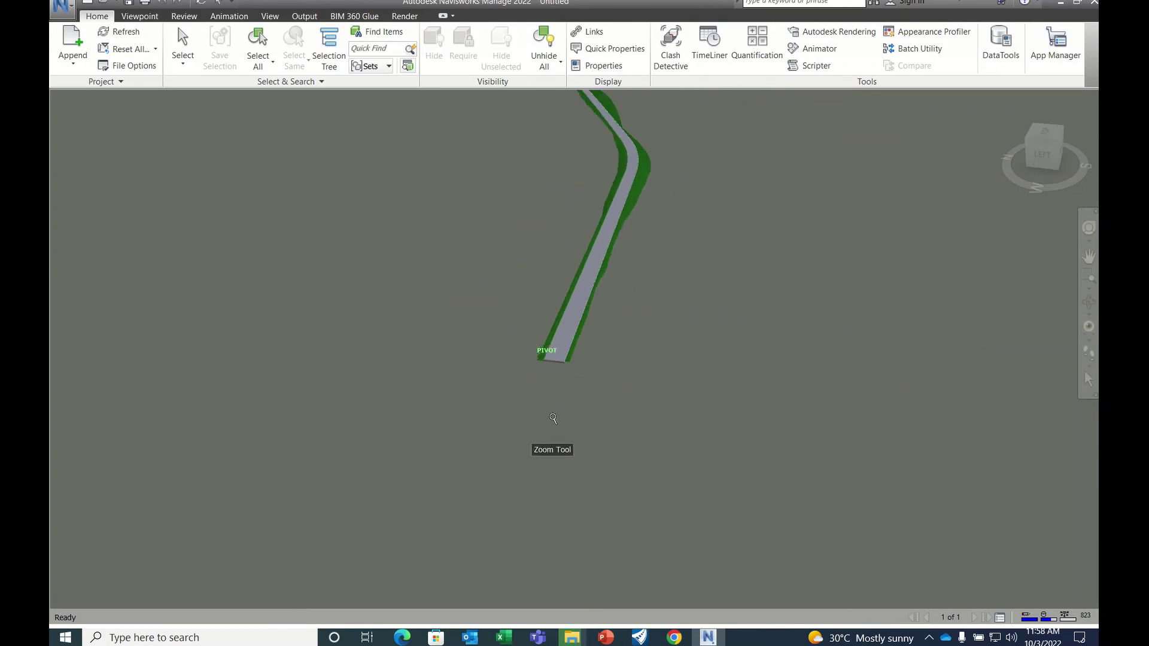
scroll(553, 419, "down", 4)
middle_click_drag(536, 259, 544, 373)
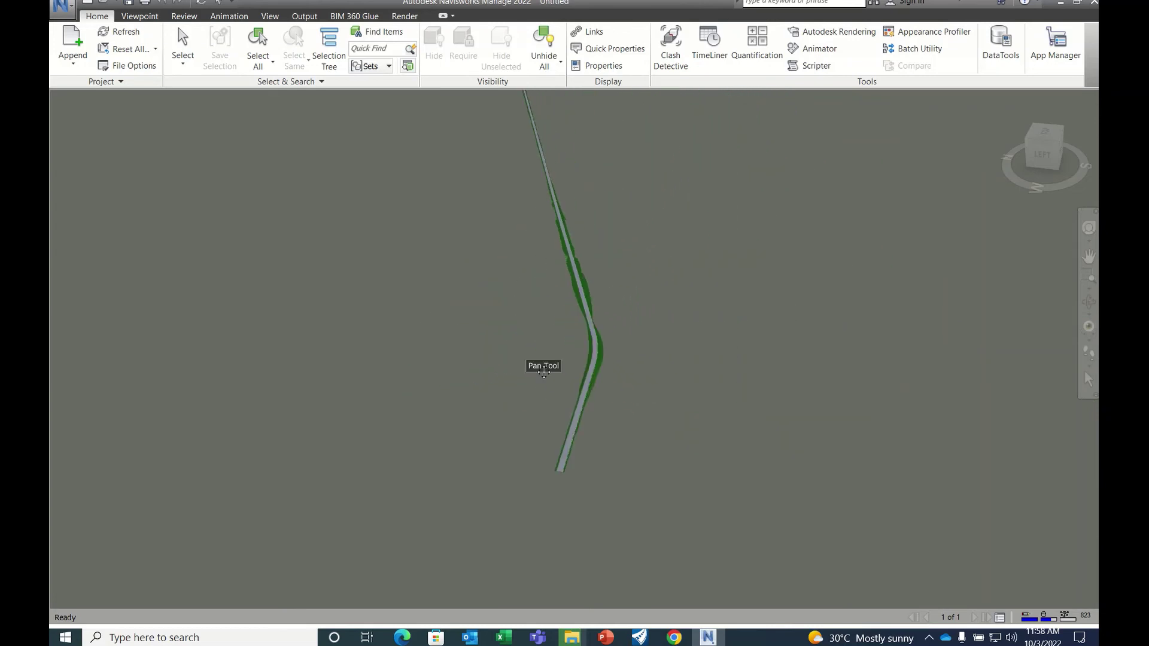
middle_click_drag(535, 150, 533, 425)
mouse_move(500, 236)
middle_mouse_down()
mouse_move(505, 371)
mouse_move(531, 218)
mouse_move(528, 470)
mouse_move(541, 213)
mouse_move(531, 314)
middle_mouse_up()
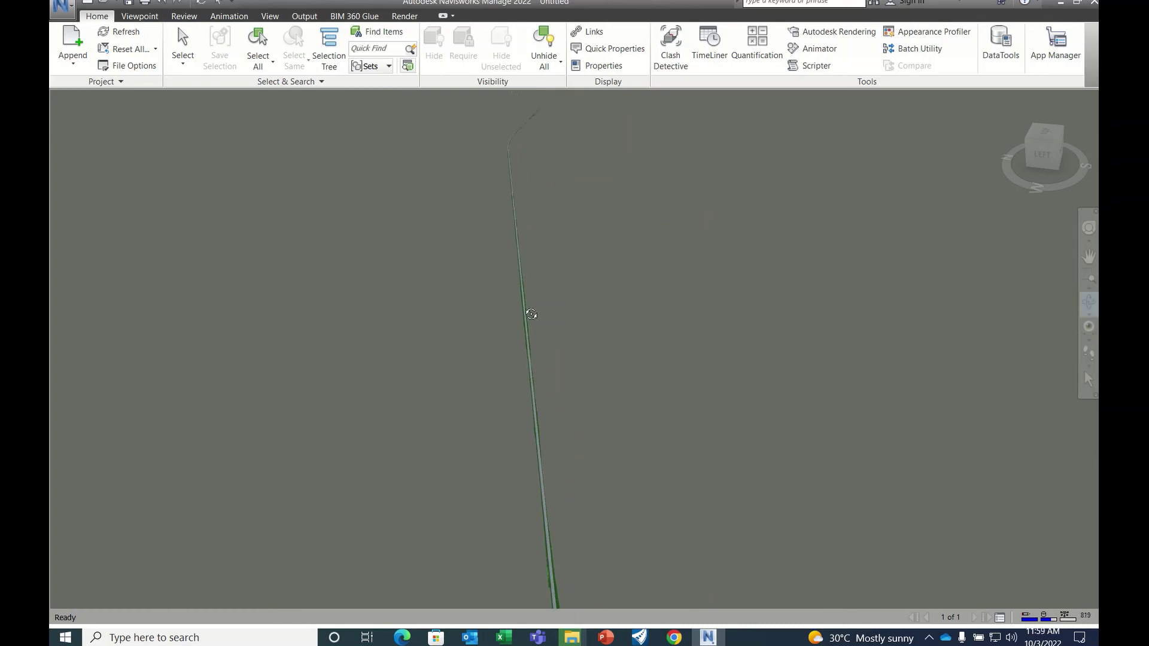
scroll(521, 259, "up", 5)
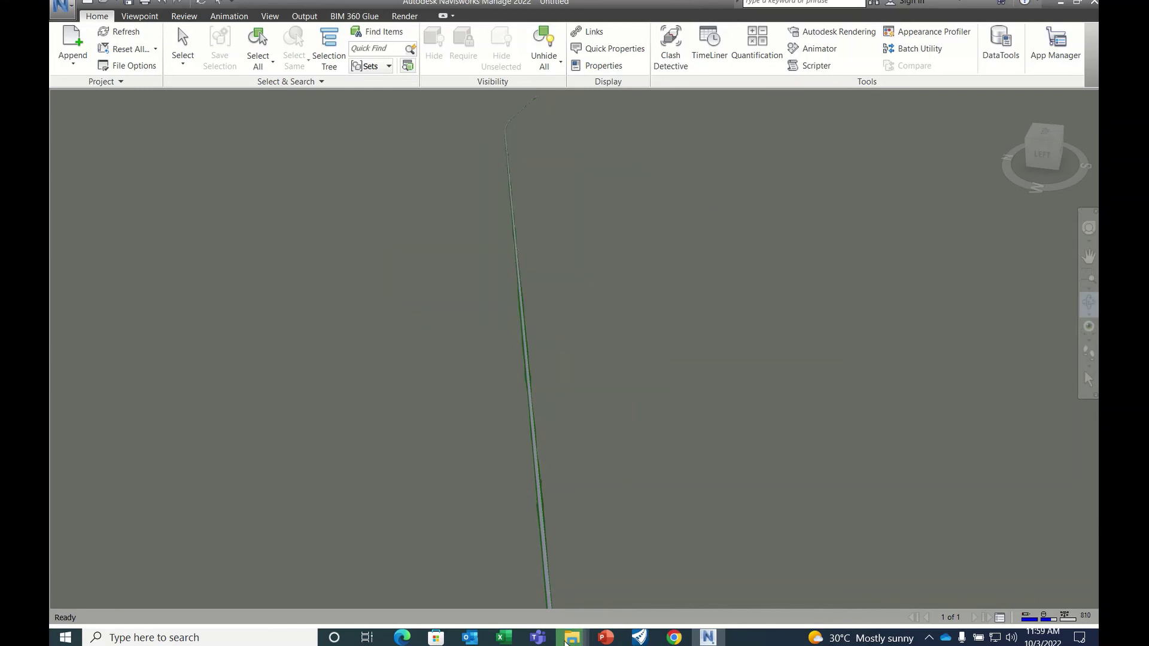
Bring up the dgn folder window and look over the exported DGN, NWC and IFC files.
mouse_move(566, 640)
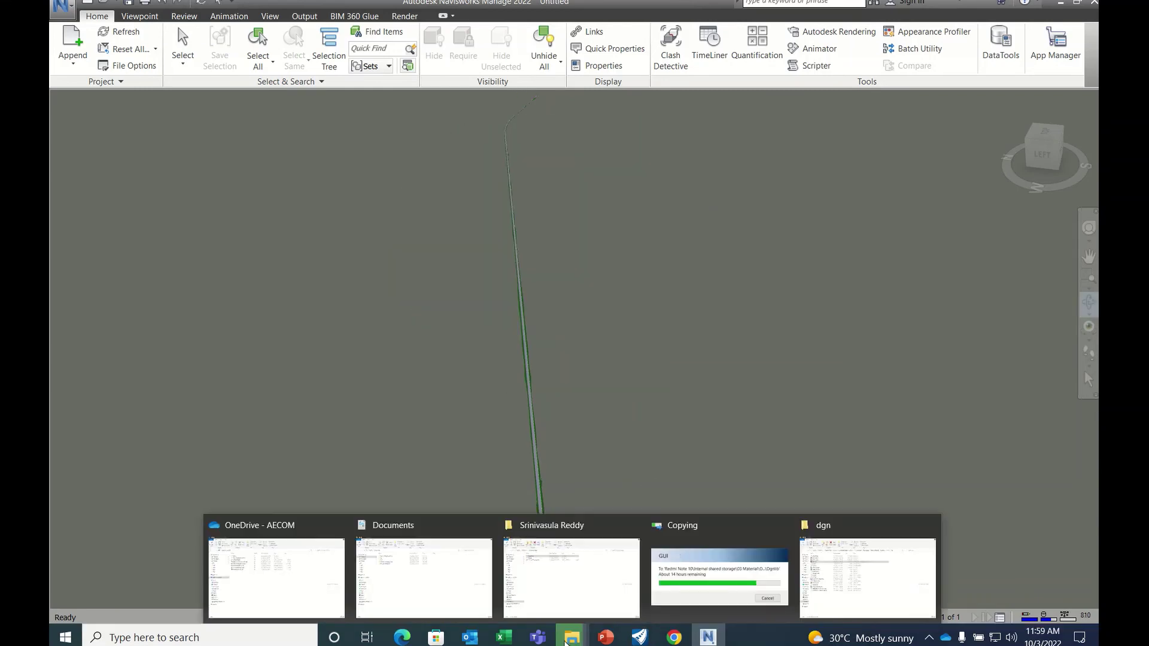
left_click(805, 558)
left_click(182, 189)
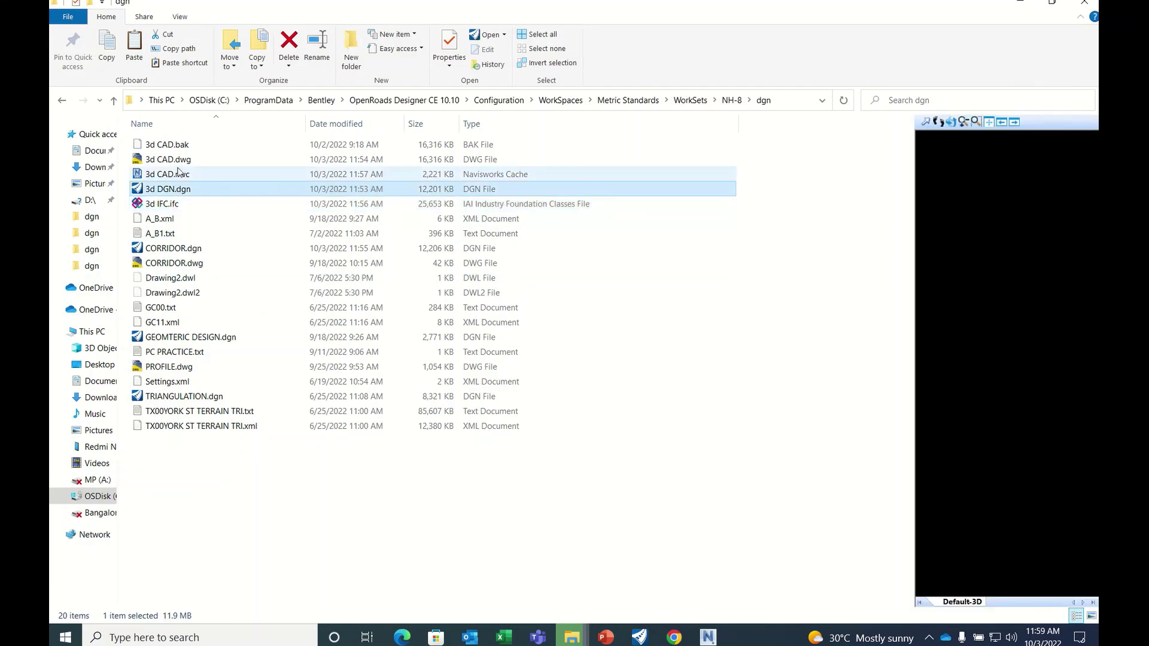
left_click(178, 174)
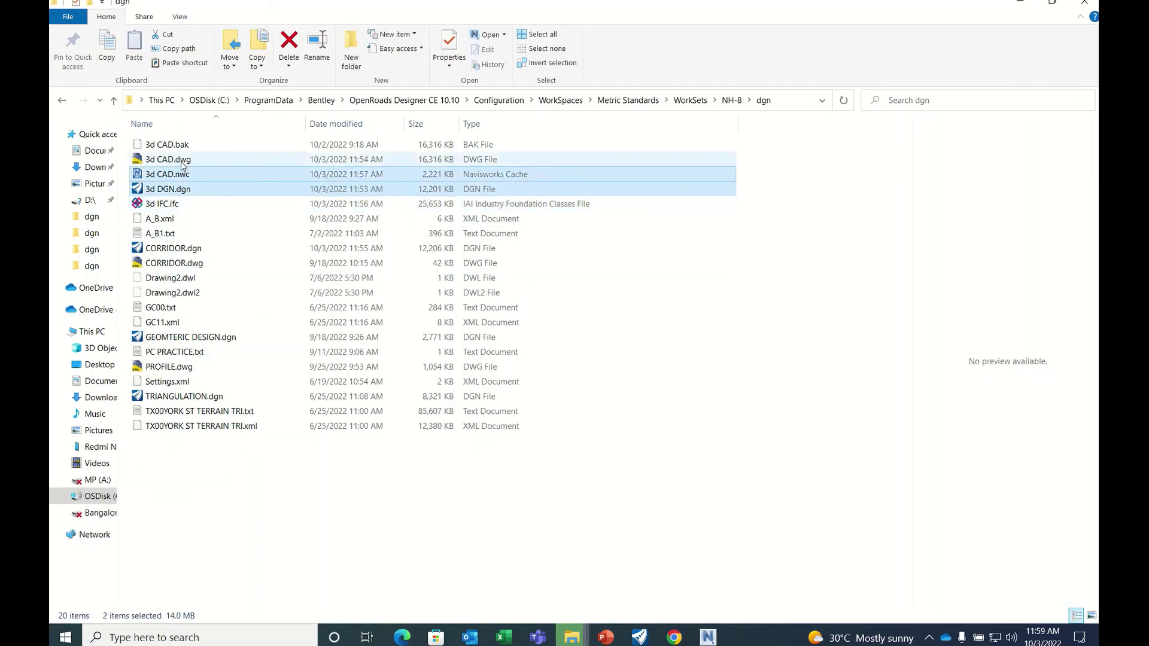
left_click(167, 189)
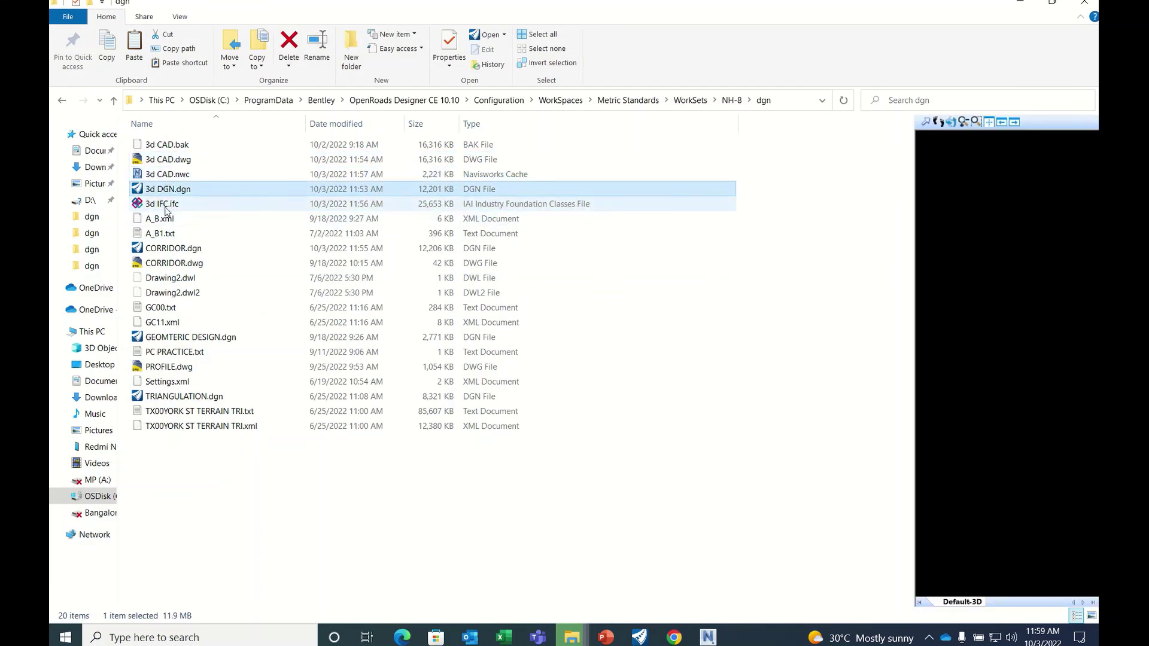
left_click(166, 204)
left_click(177, 179)
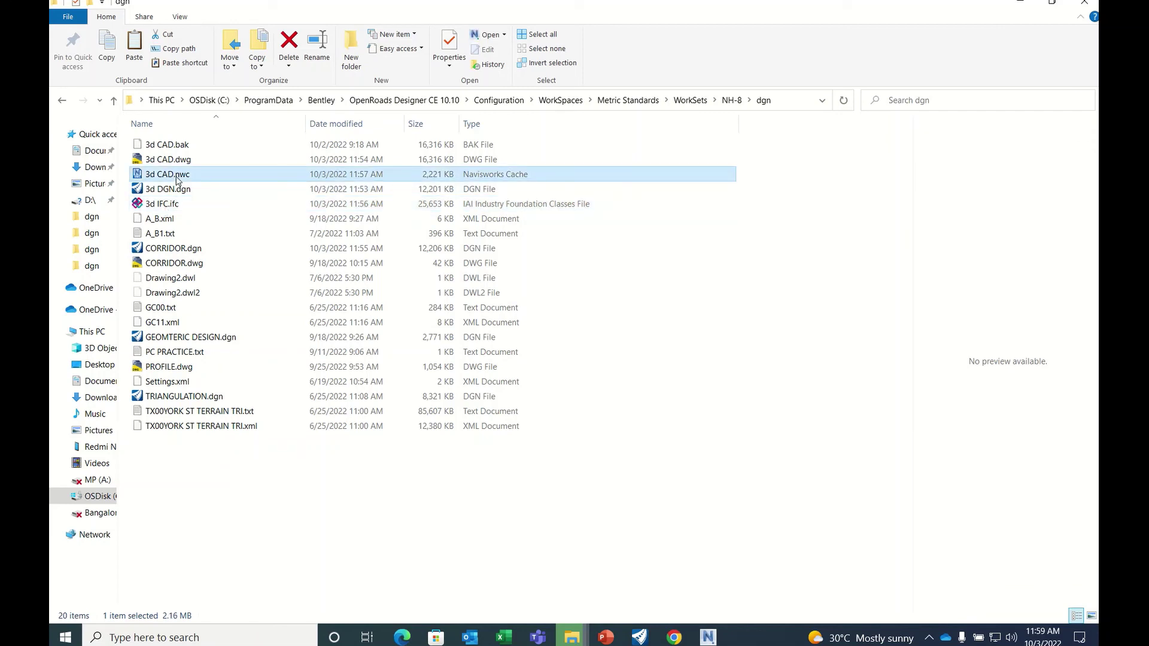
Rename 3d CAD.nwc to 3d NWC.nwc, closing Navisworks to release the file.
left_click(185, 177)
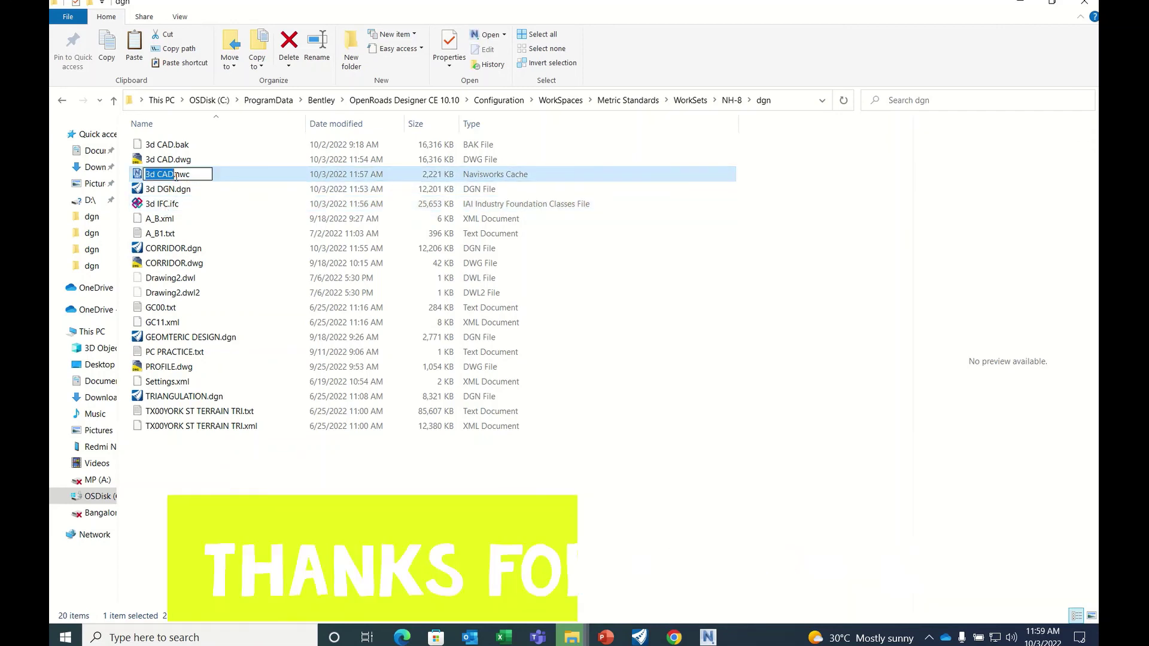
left_click(175, 174)
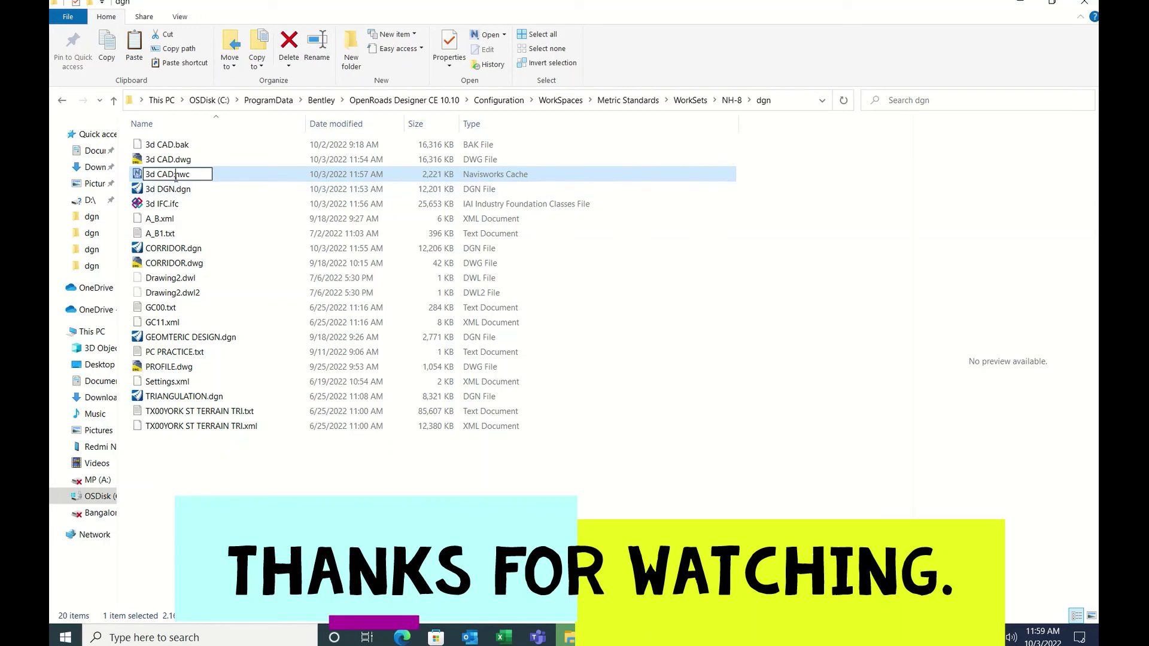
key("BackSpace")
key("BackSpace")
key("BackSpace")
type("NWC")
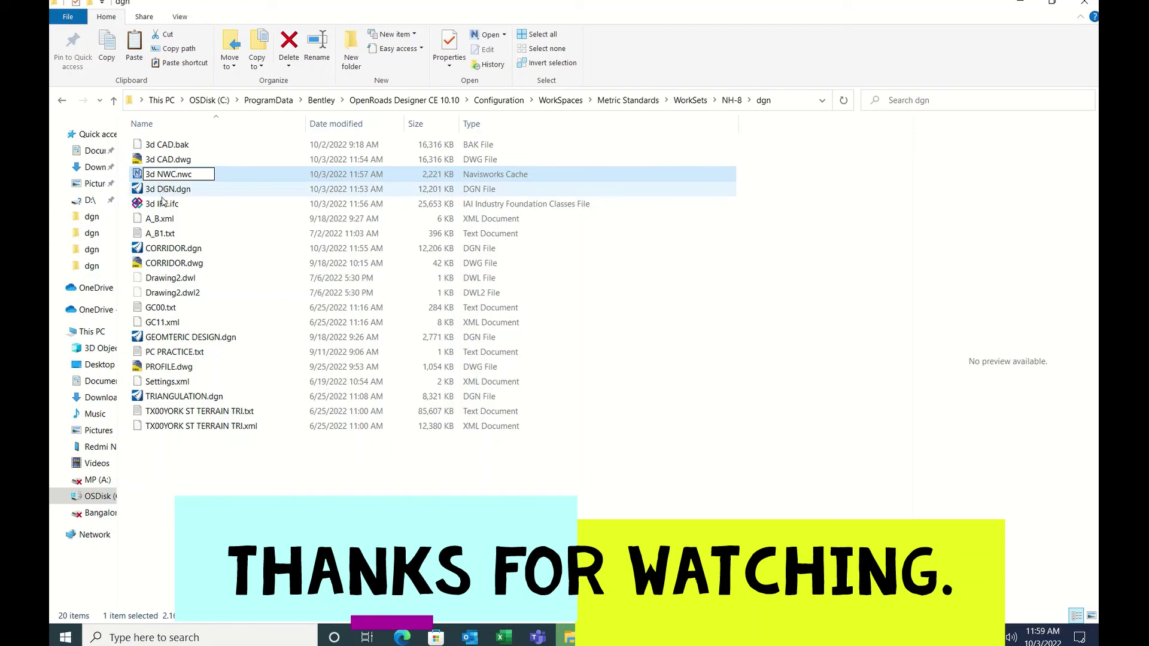
key("Return")
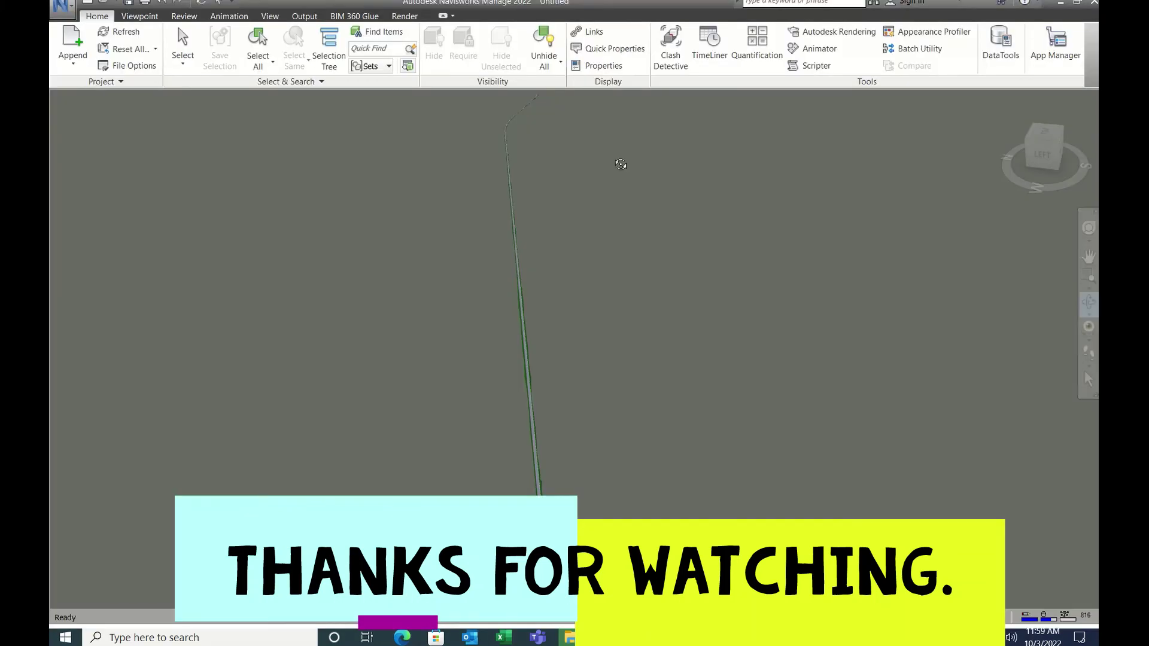
left_click(1092, 7)
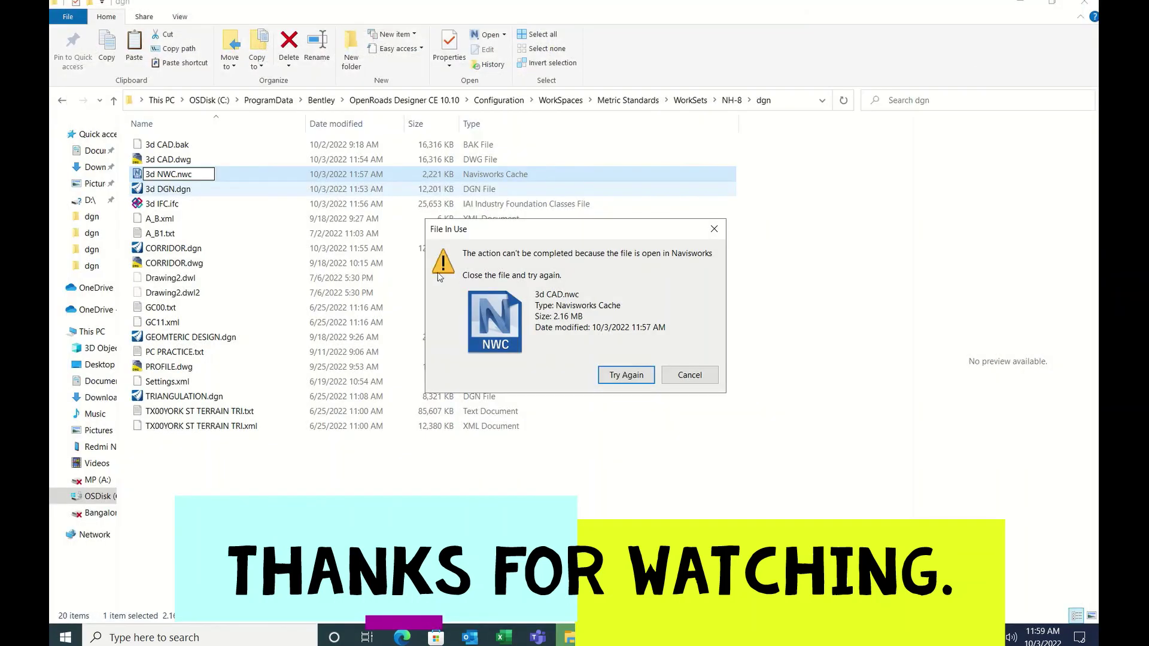
left_click(622, 375)
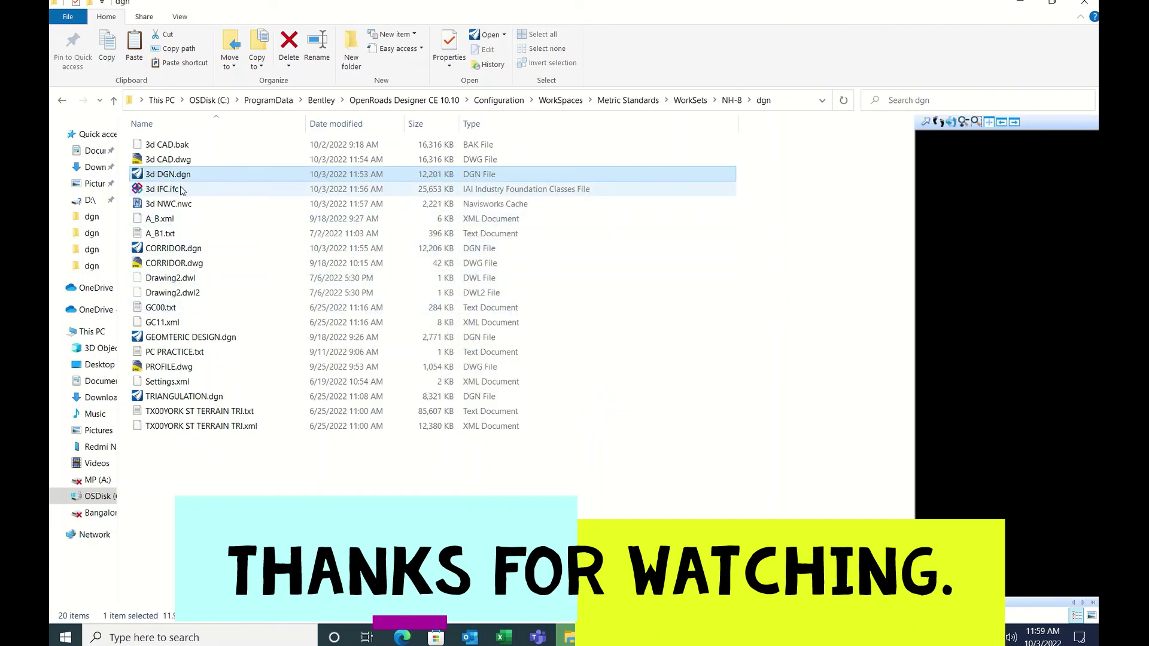
Select the four exported corridor files and return to OpenRoads Designer.
left_click(179, 203)
left_click(167, 189, "ctrl")
left_click(177, 174, "ctrl")
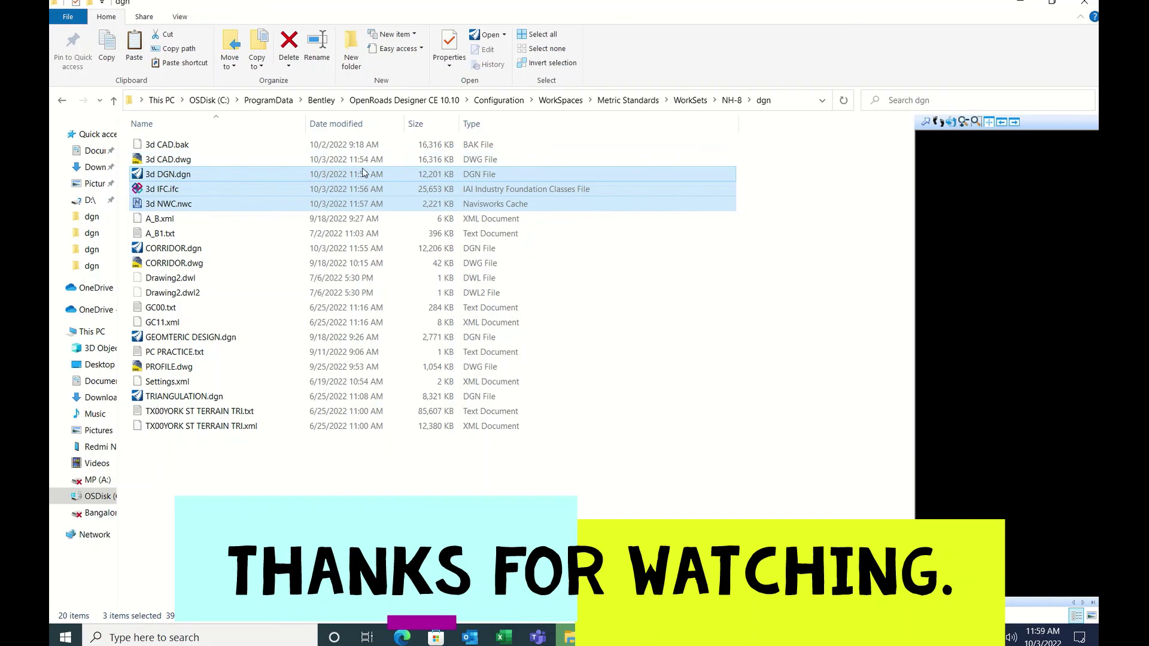
left_click(200, 161, "ctrl")
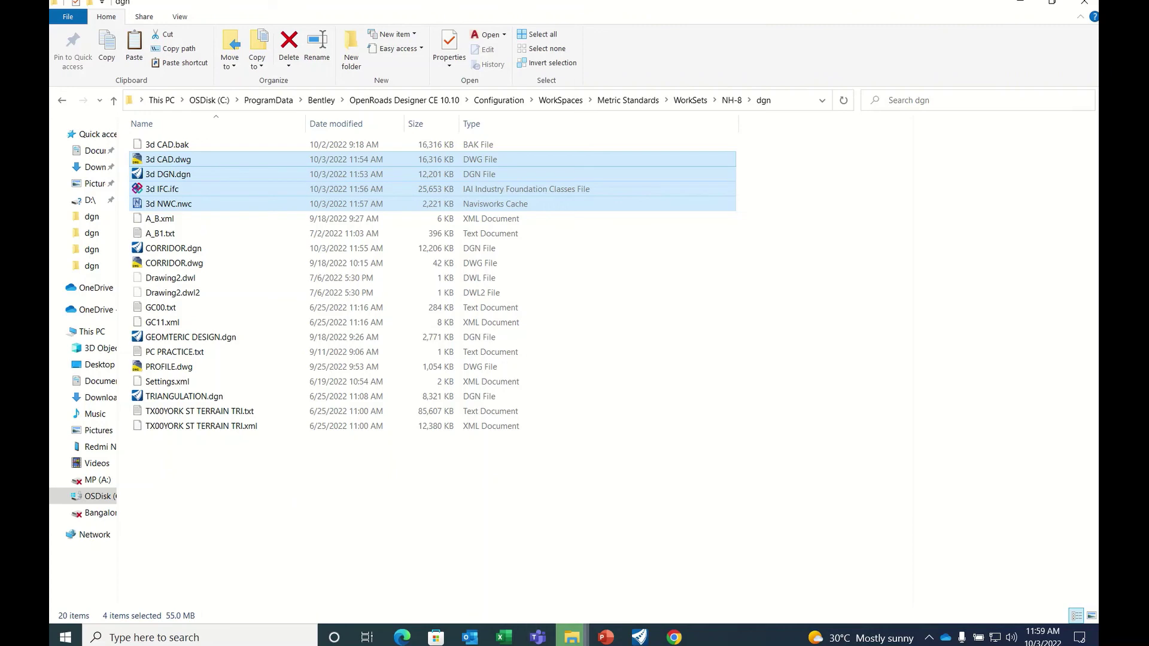
left_click(640, 638)
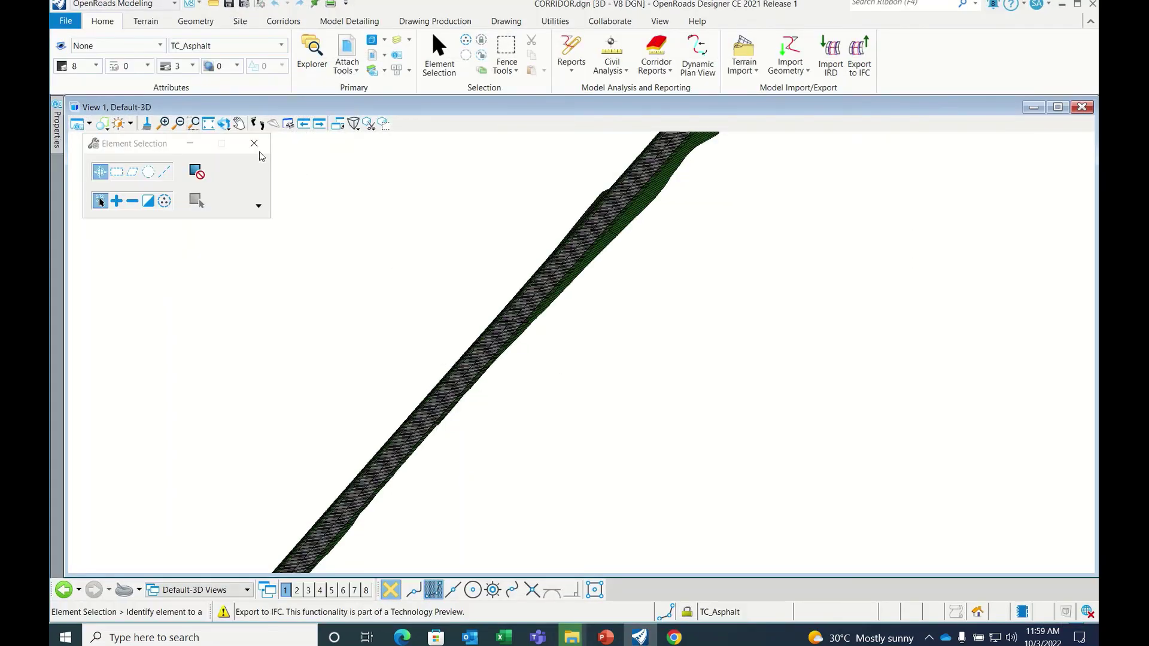
Hide the TL_Pavement Edge level in View 1 via Level Display (Ctrl+E), then view recent NH-8 files.
middle_click_drag(659, 236, 592, 365, "shift")
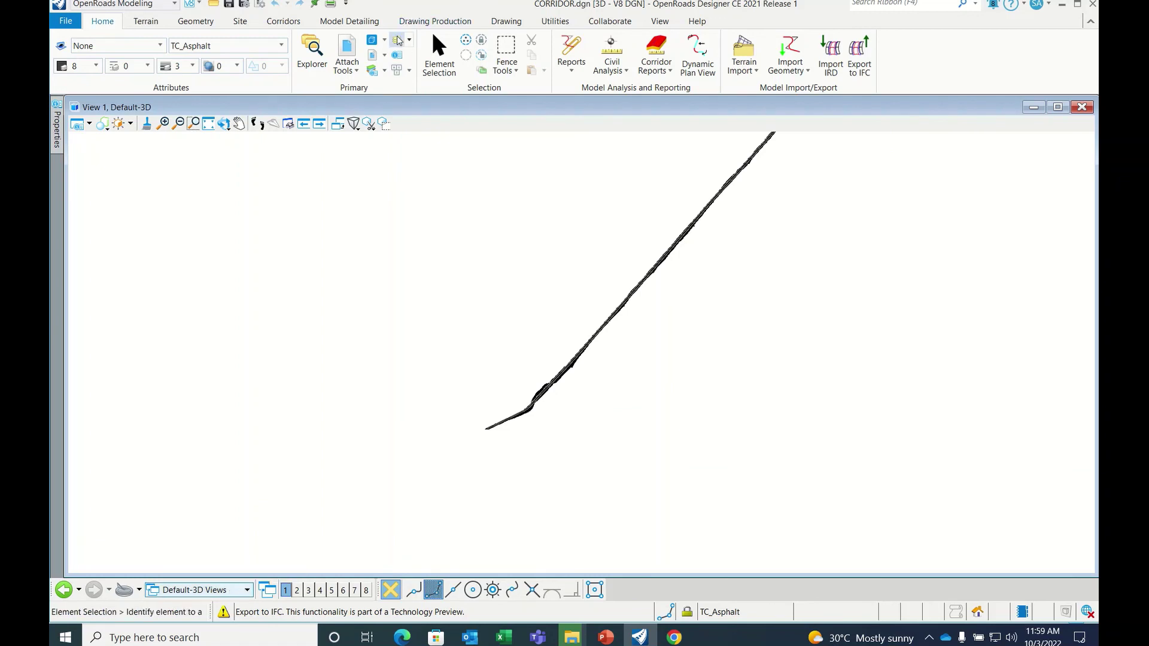
key("ctrl+e")
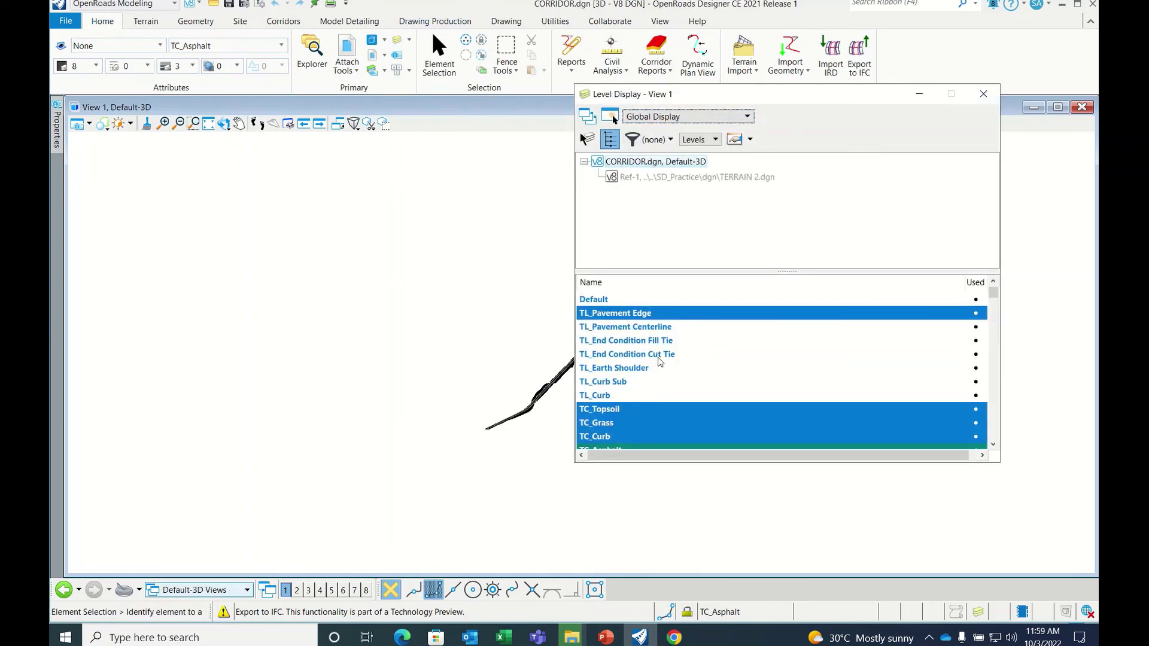
left_click(639, 313)
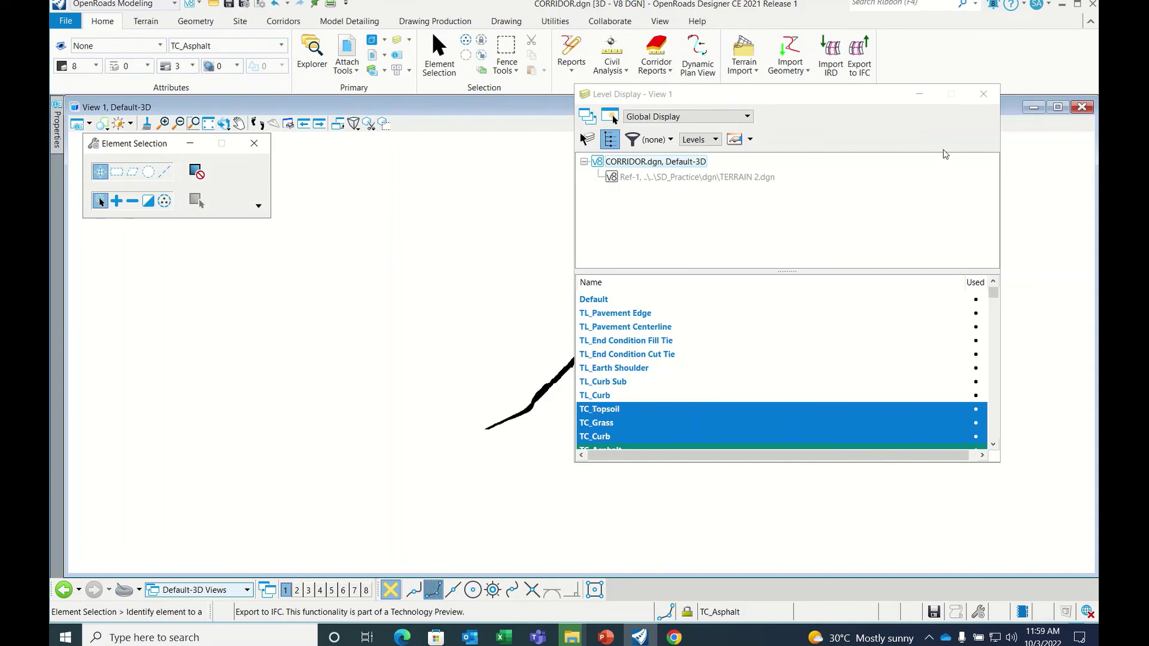
left_click(984, 94)
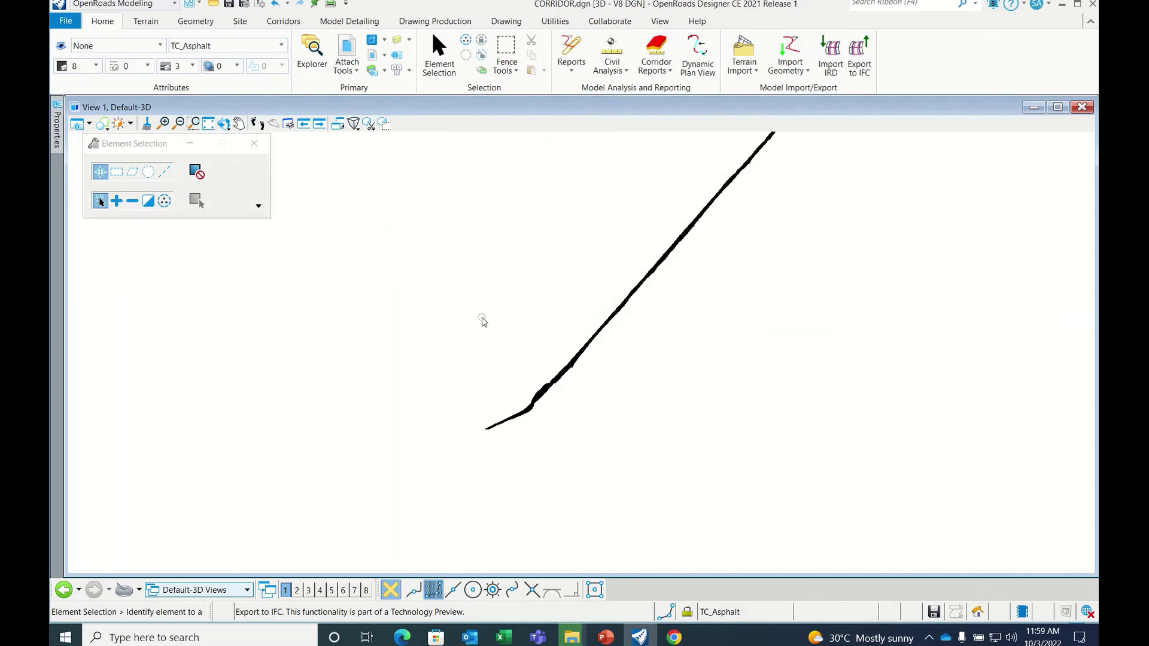
left_click(66, 21)
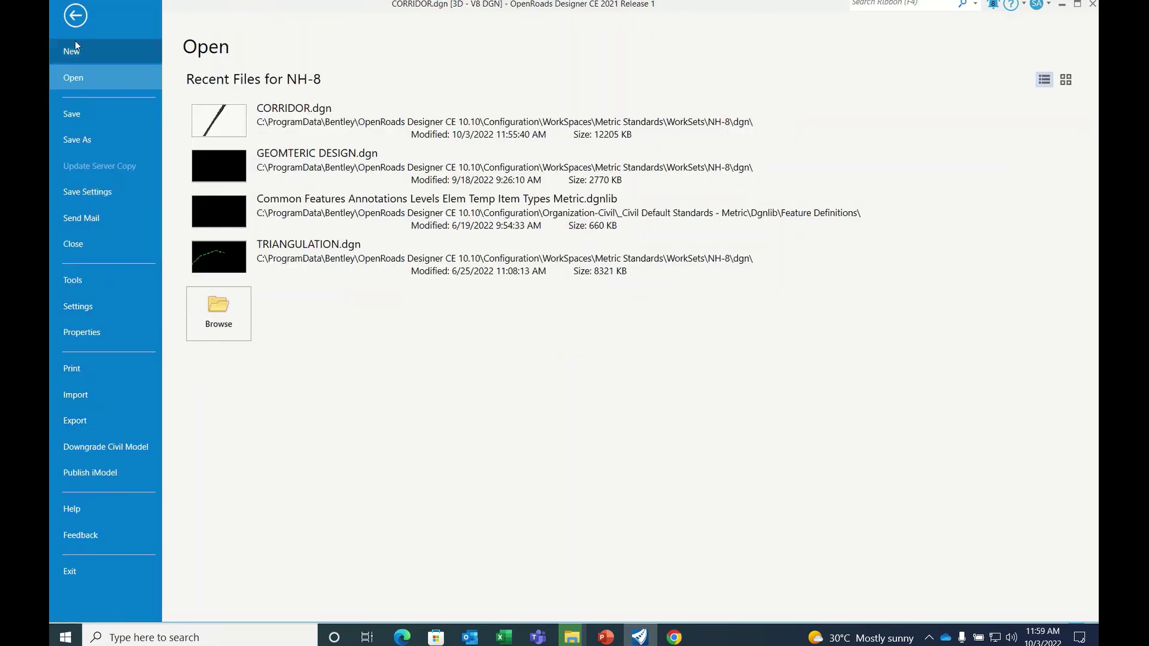
Return from the File backstage to CORRIDOR.dgn and close the Element Selection dialog.
left_click(75, 15)
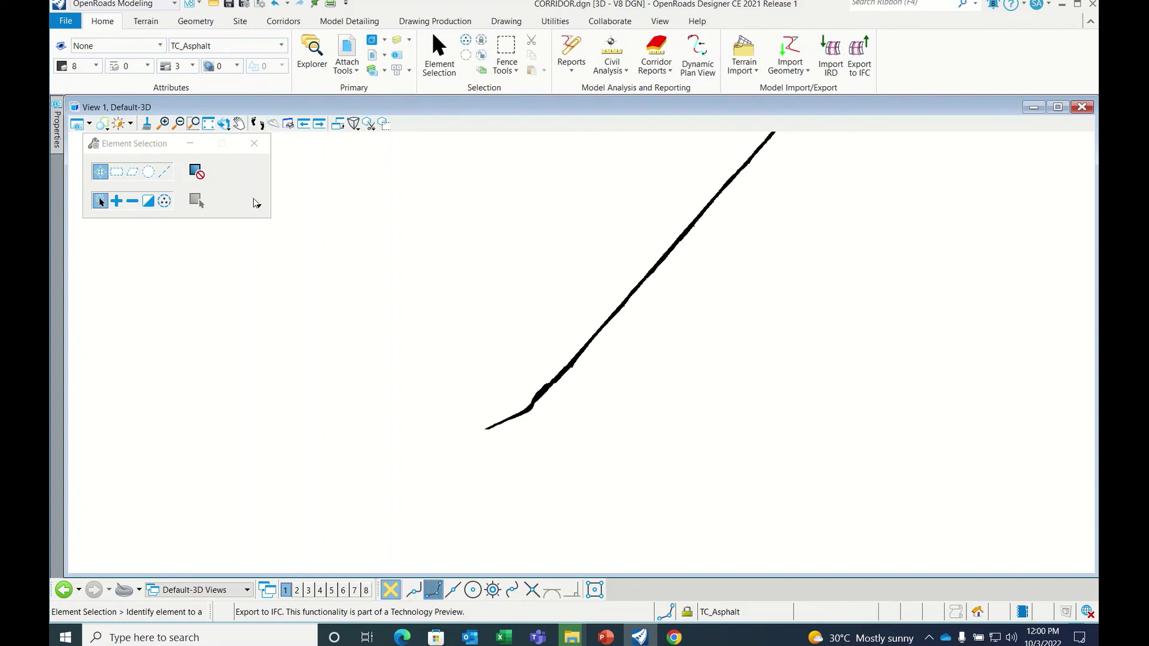
left_click(254, 143)
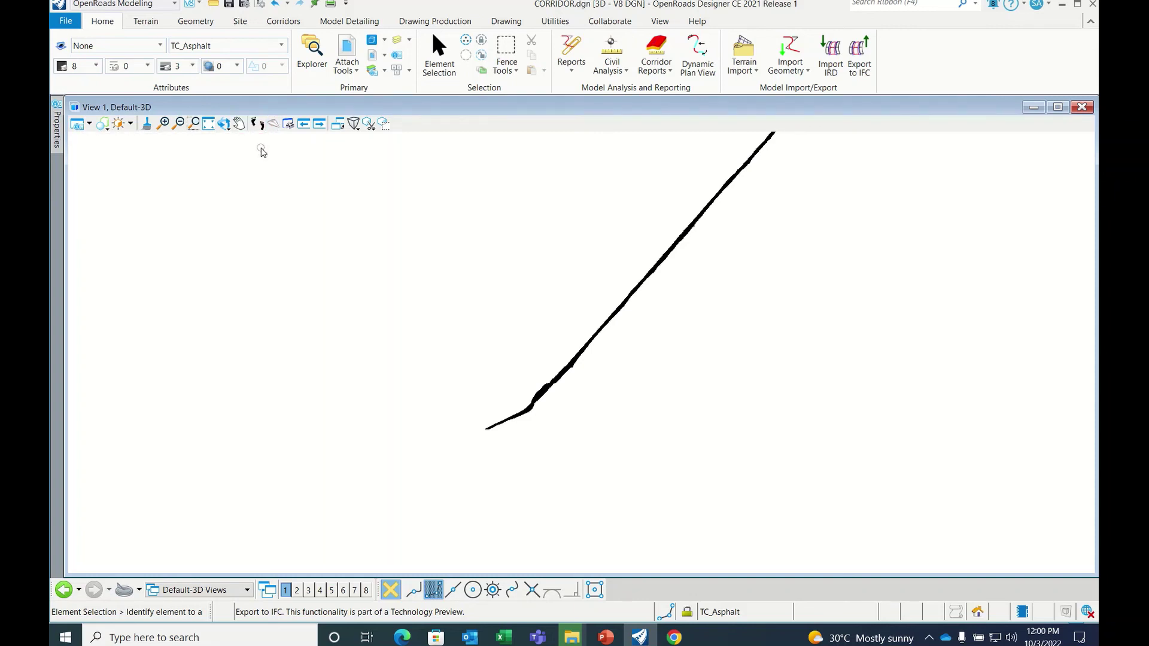